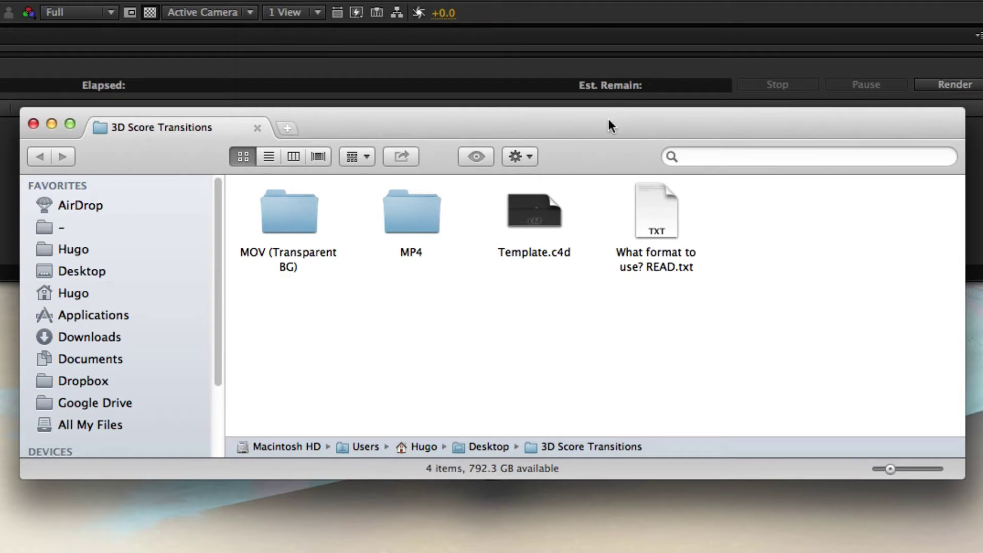
# Look over the folders, the Template.c4d file and the format text file in the 3D Score Transitions folder
pyautogui.moveTo(608, 119); pyautogui.dragTo(610, 106)
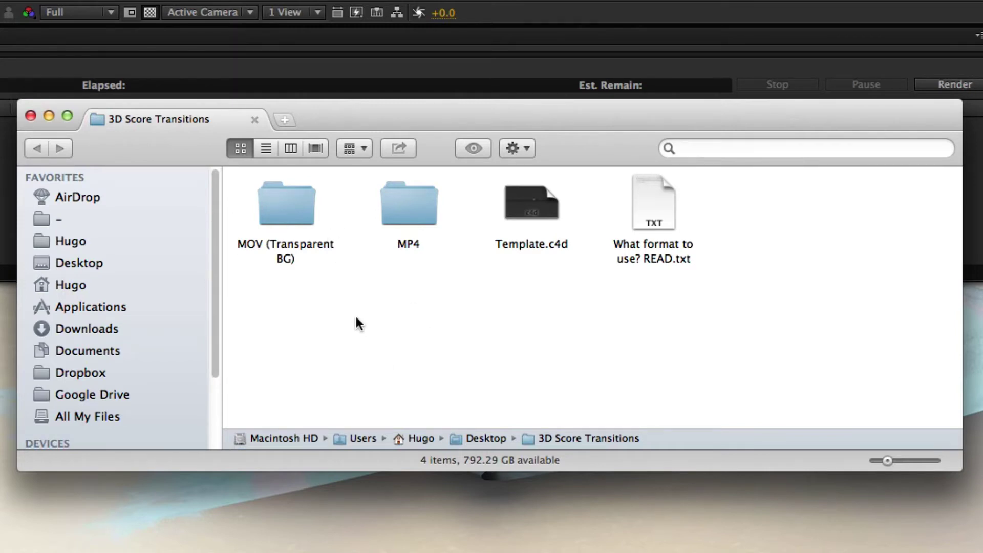
pyautogui.moveTo(271, 265); pyautogui.dragTo(430, 225)
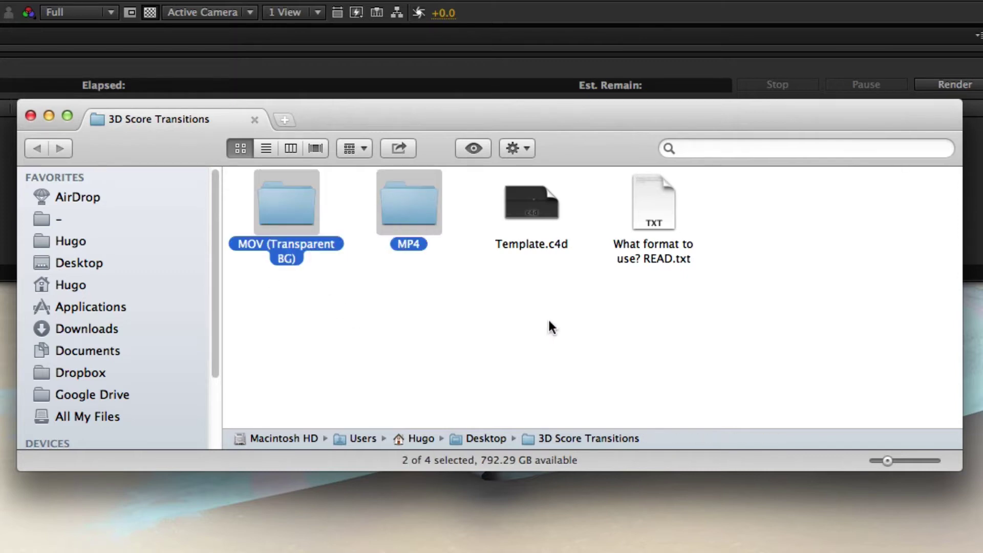
pyautogui.moveTo(509, 277); pyautogui.dragTo(662, 225)
pyautogui.click(742, 302)
pyautogui.click(662, 254)
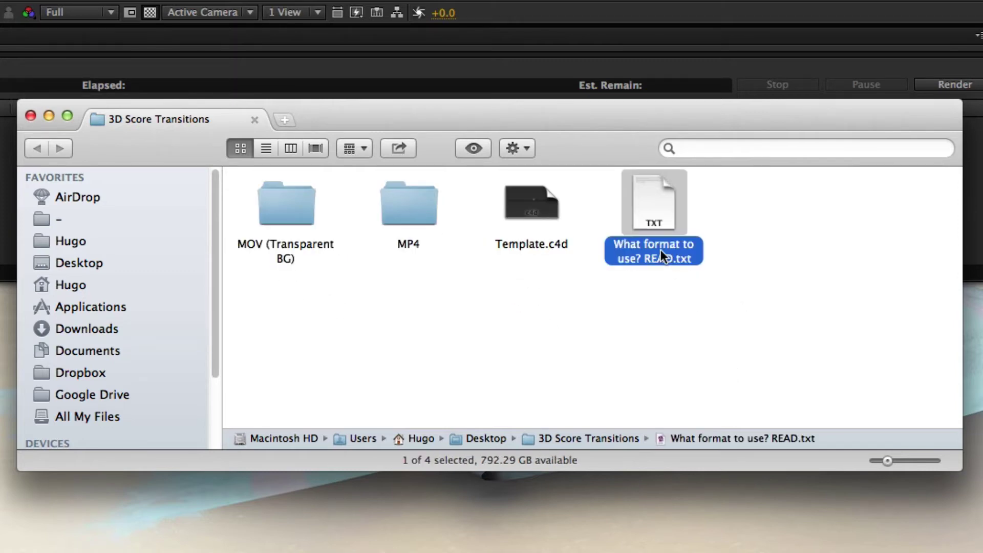
pyautogui.click(768, 328)
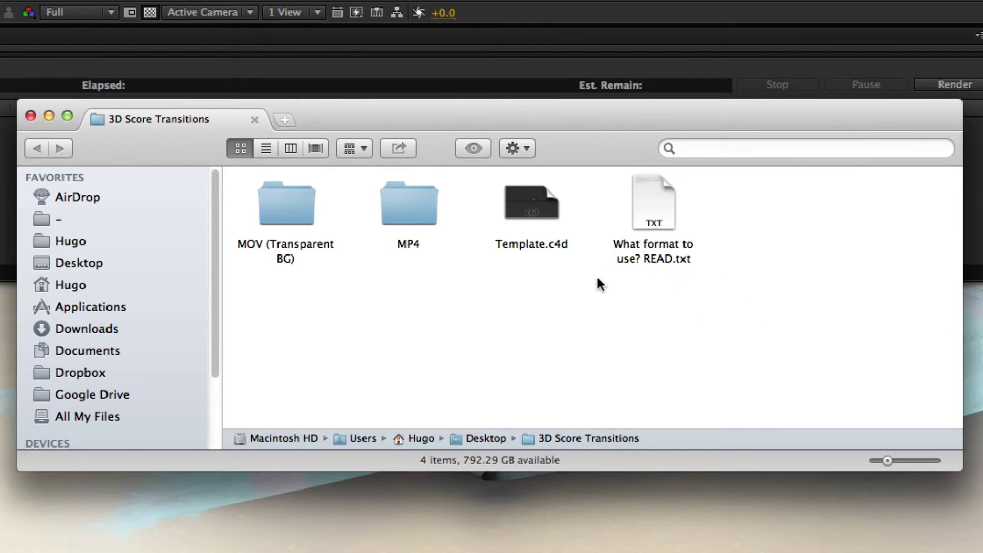
pyautogui.click(528, 240)
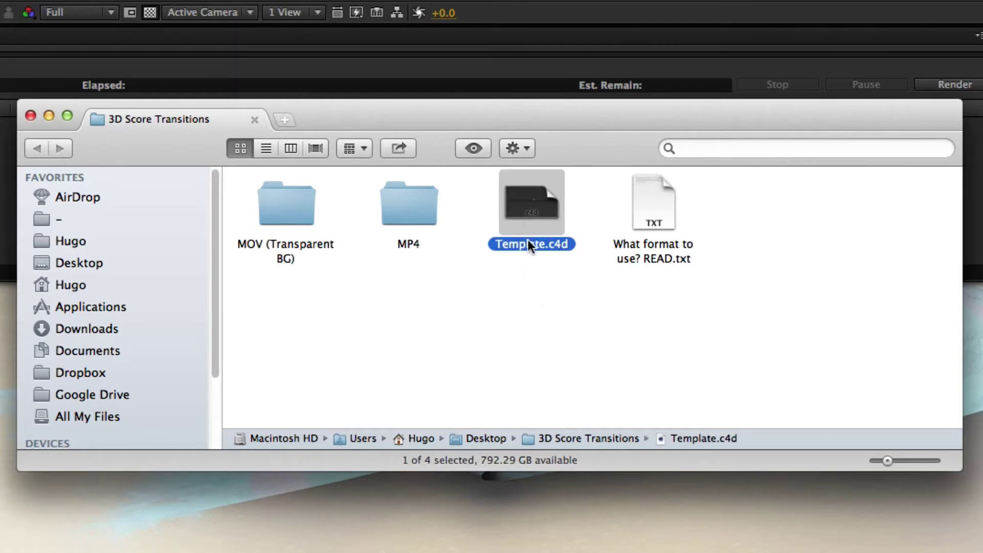
pyautogui.click(528, 277)
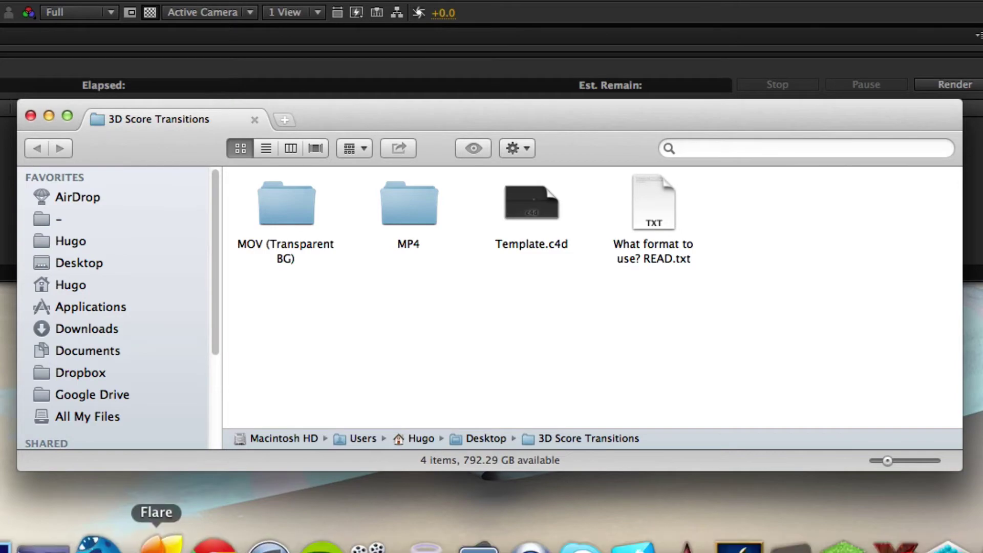
# Switch to Cinema 4D, set the MoText object's text to +175 and scrub the animation to frame 135
pyautogui.click(154, 538)
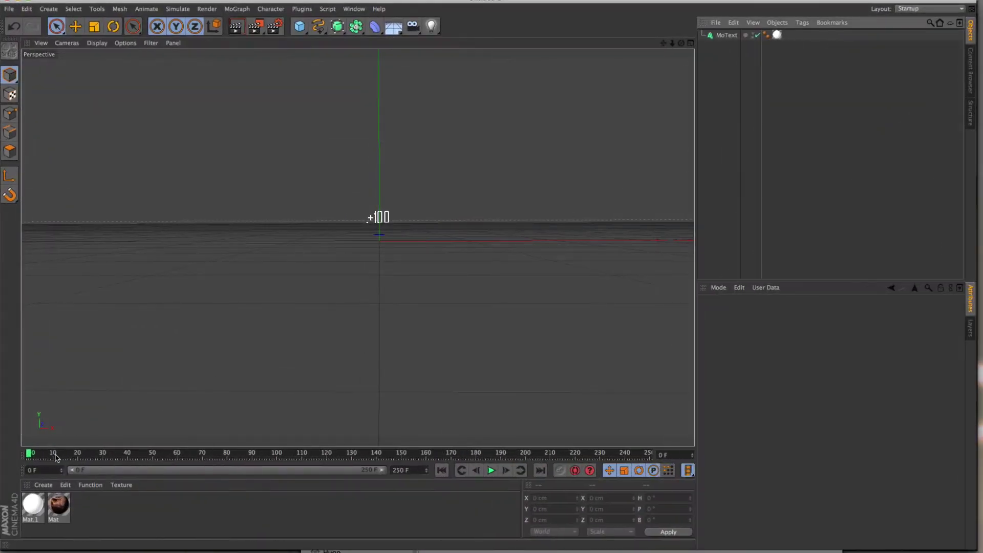
pyautogui.moveTo(30, 454); pyautogui.dragTo(379, 453)
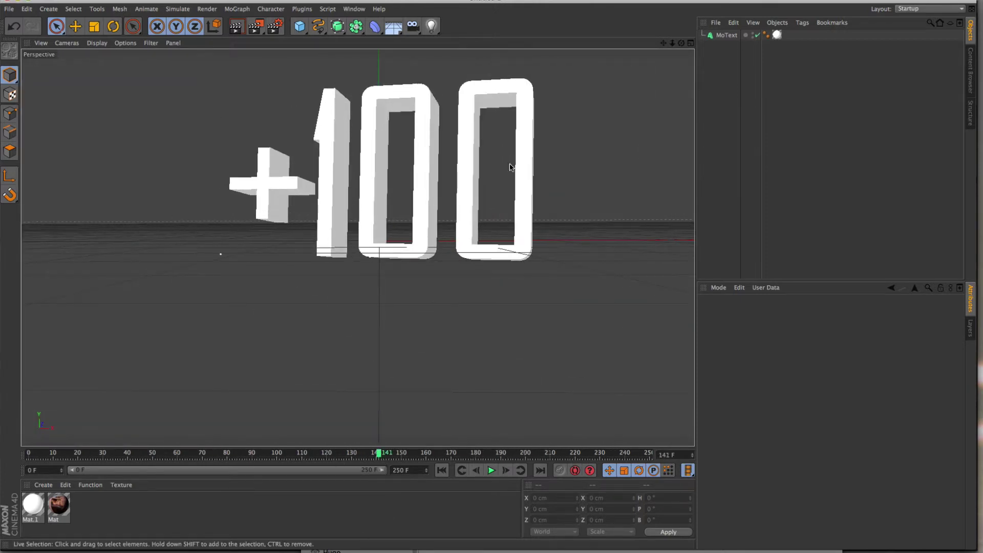
pyautogui.click(725, 37)
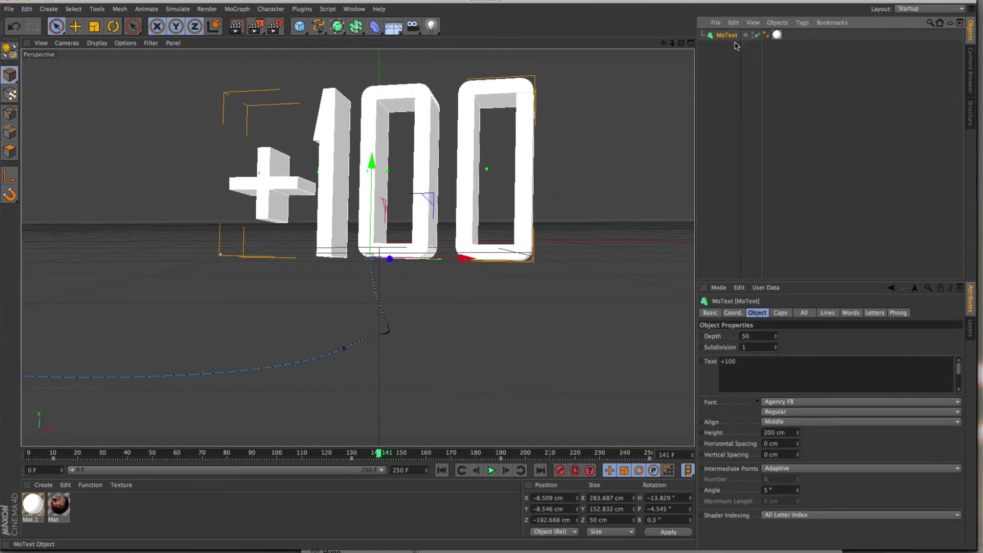
pyautogui.moveTo(743, 362); pyautogui.dragTo(726, 361)
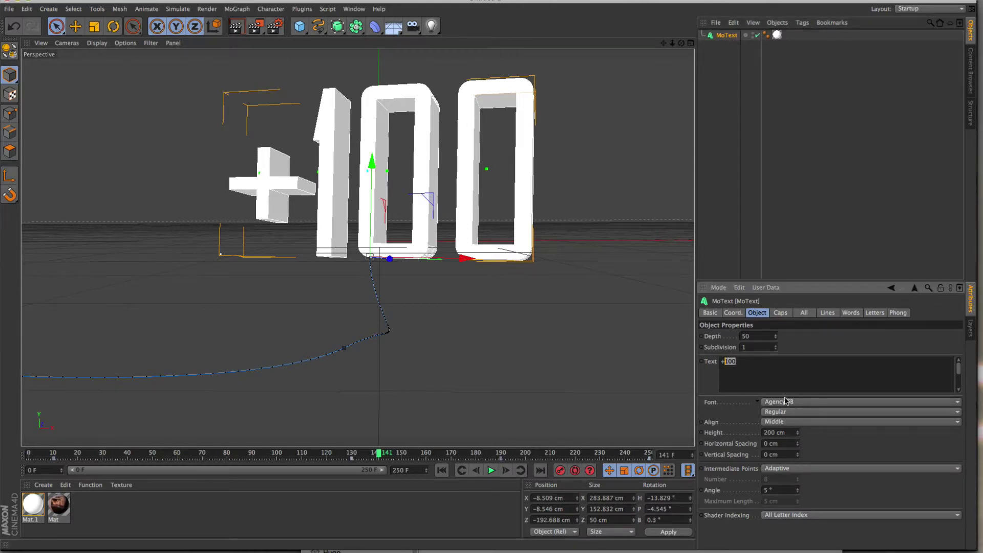
pyautogui.write('175')
pyautogui.click(799, 349)
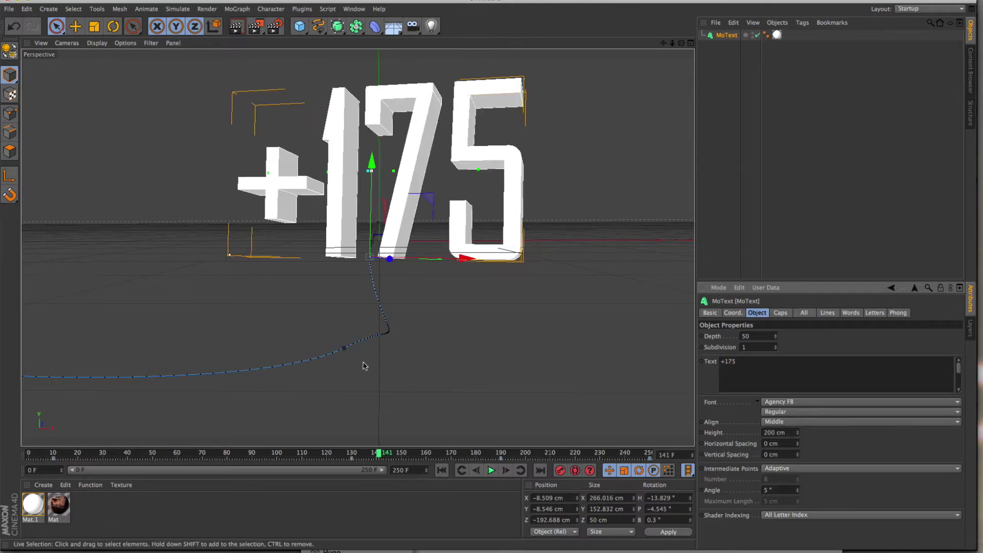
pyautogui.click(194, 450)
pyautogui.moveTo(194, 449); pyautogui.dragTo(364, 453)
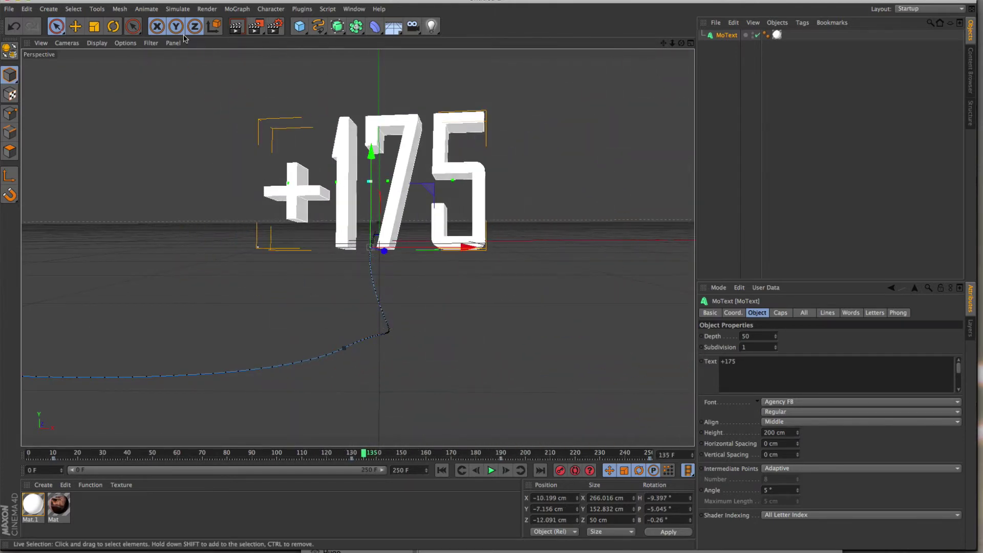
# Examine the render settings' save options, including the available file formats, and the output settings without changing them
pyautogui.click(275, 26)
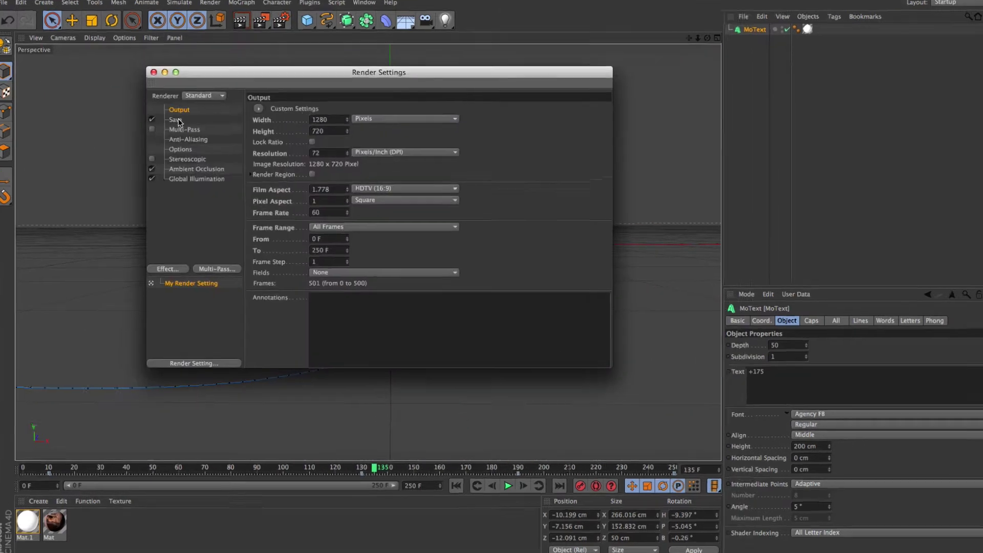
pyautogui.click(176, 121)
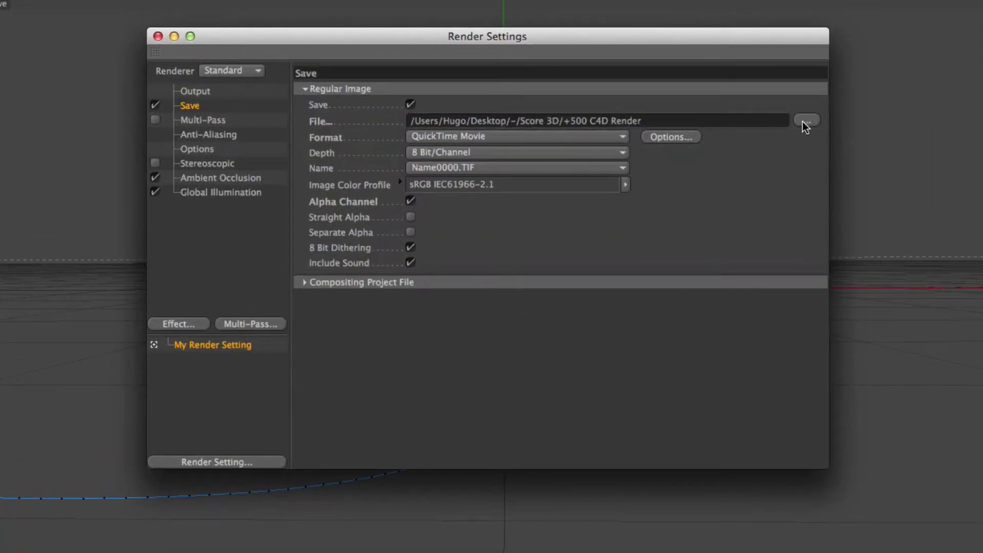
pyautogui.click(541, 137)
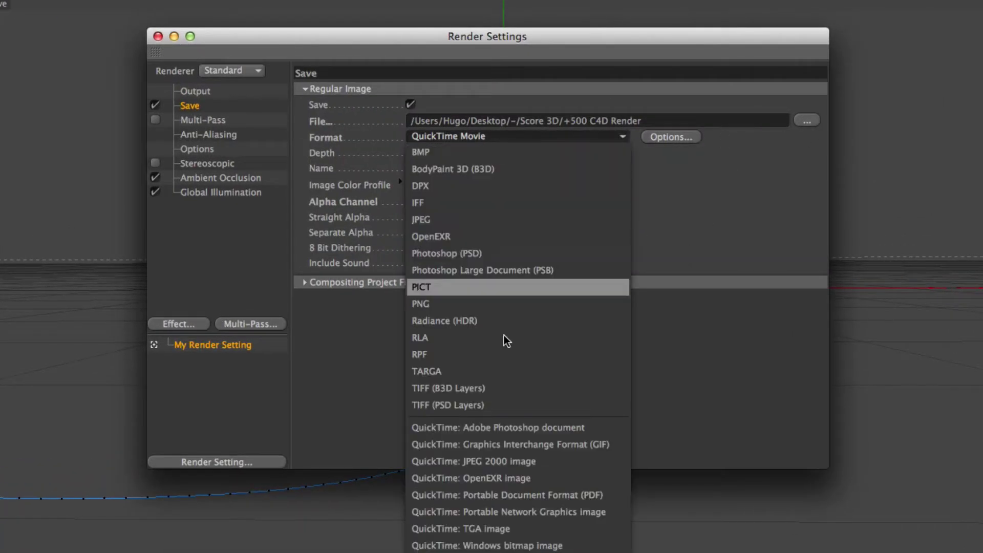
pyautogui.click(735, 279)
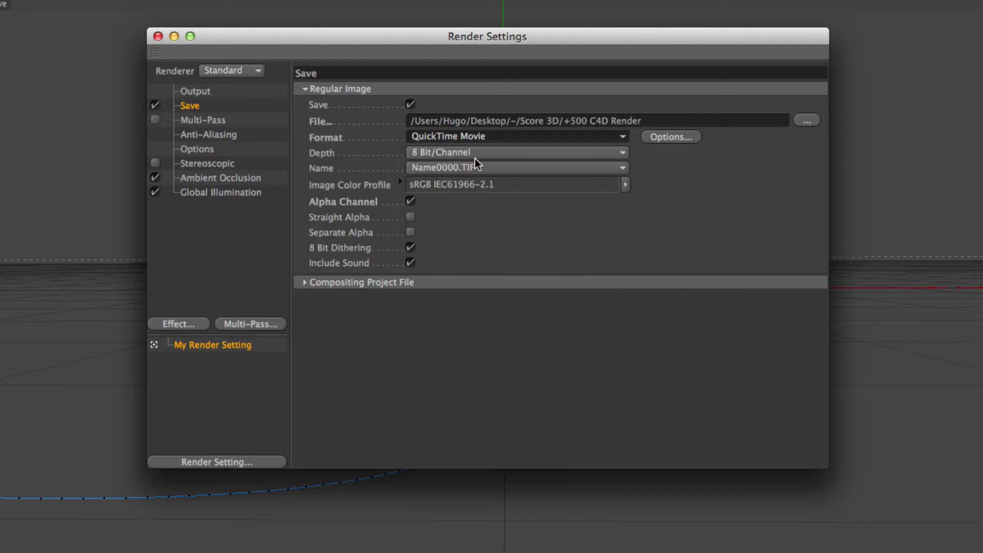
pyautogui.click(457, 137)
pyautogui.click(681, 297)
pyautogui.click(605, 141)
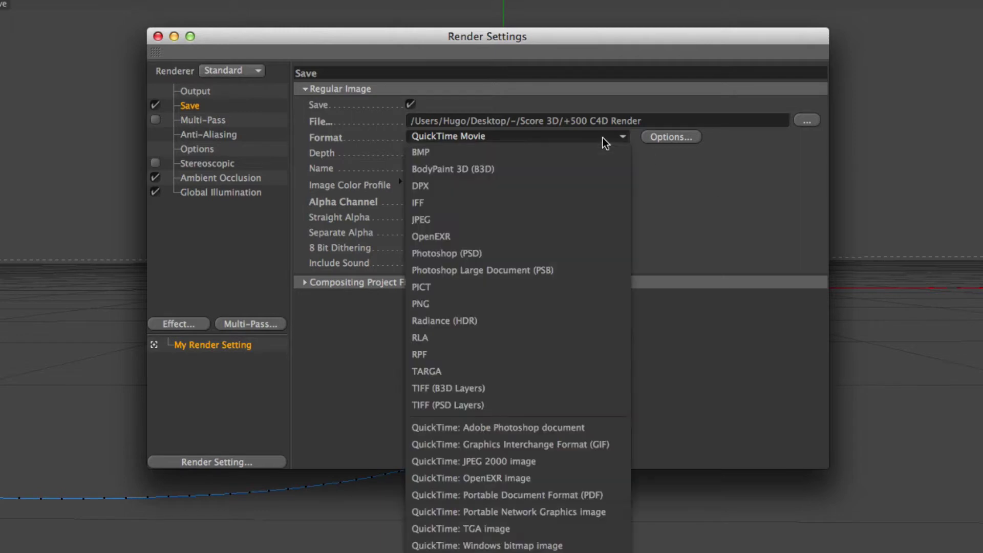
pyautogui.click(762, 281)
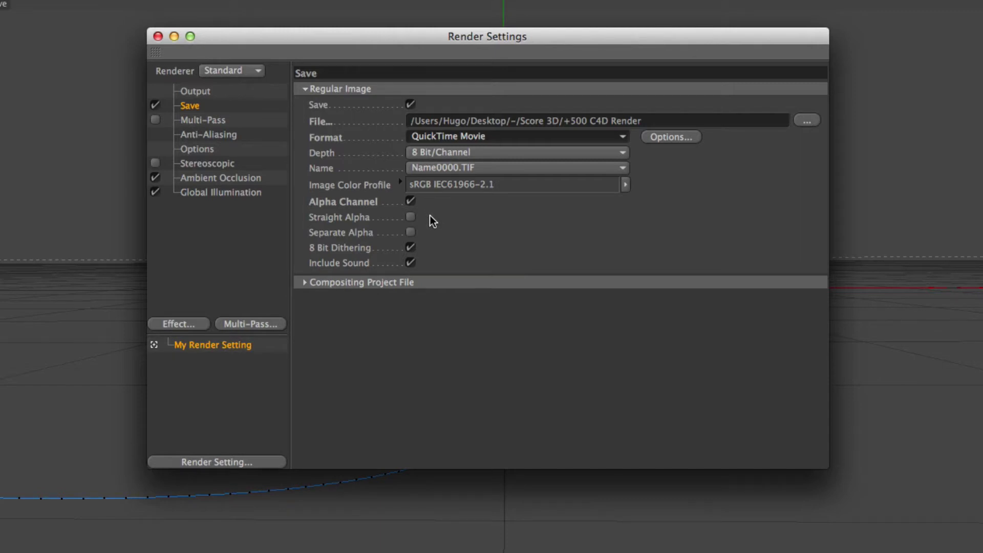
pyautogui.click(502, 137)
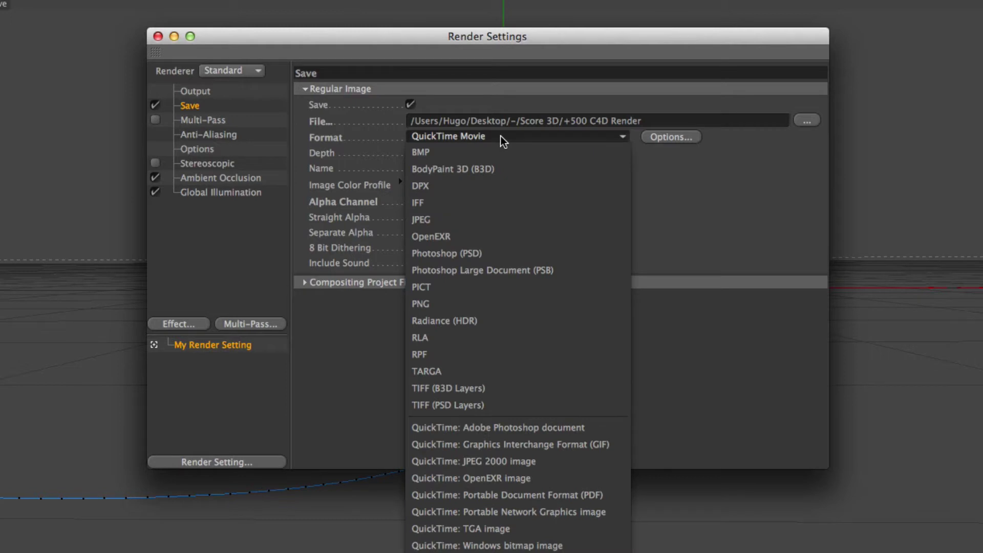
pyautogui.click(750, 241)
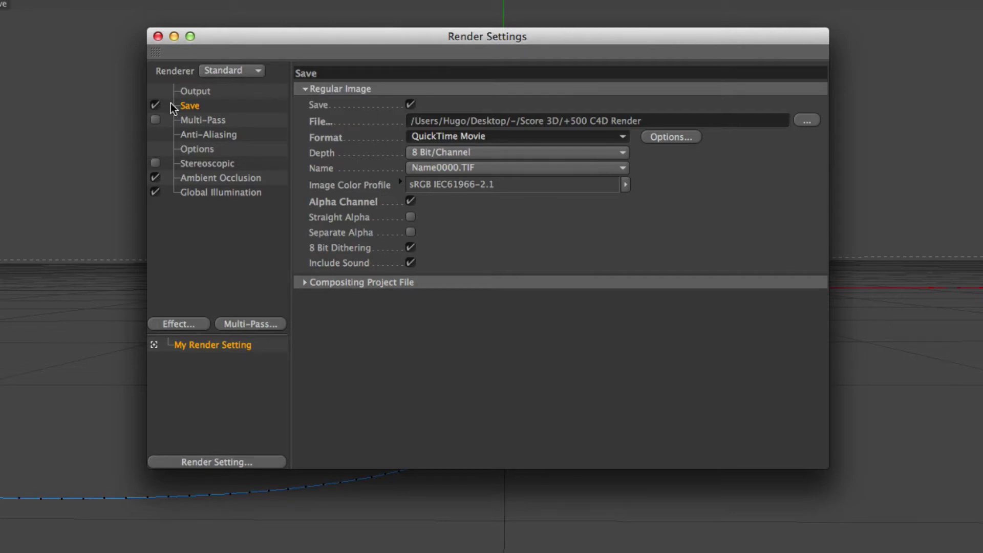
pyautogui.click(198, 93)
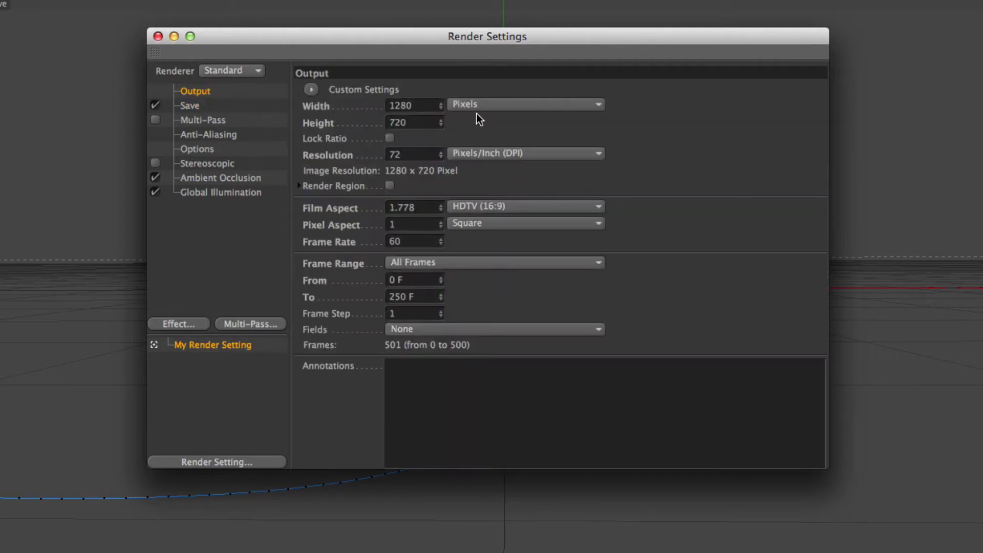
pyautogui.click(158, 37)
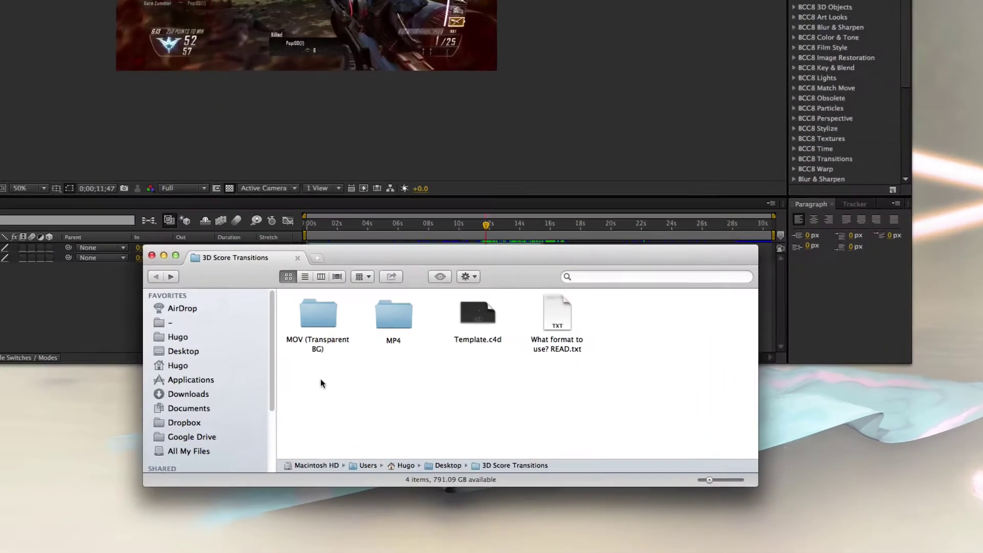
# Examine the MOV (Transparent BG) and MP4 folders as the two format options in the 3D Score Transitions folder
pyautogui.click(329, 413)
pyautogui.moveTo(368, 227); pyautogui.dragTo(402, 228)
pyautogui.click(454, 286)
pyautogui.click(313, 233)
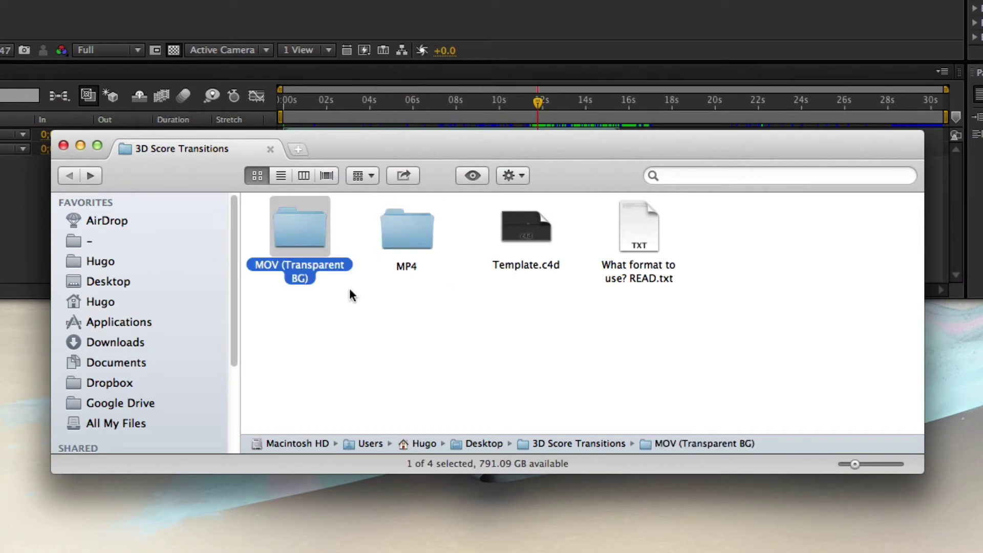
pyautogui.click(410, 205)
pyautogui.click(406, 233)
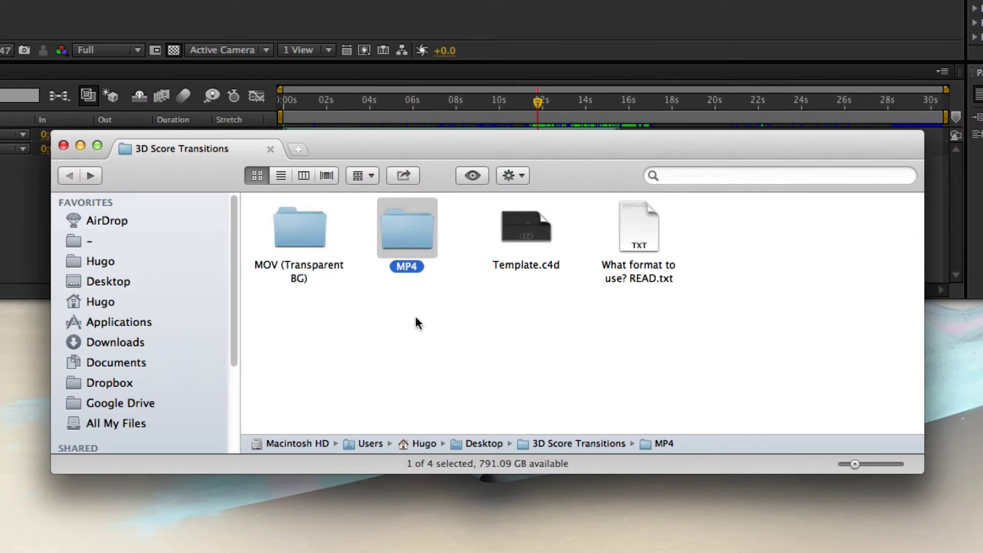
pyautogui.click(394, 359)
pyautogui.click(302, 246)
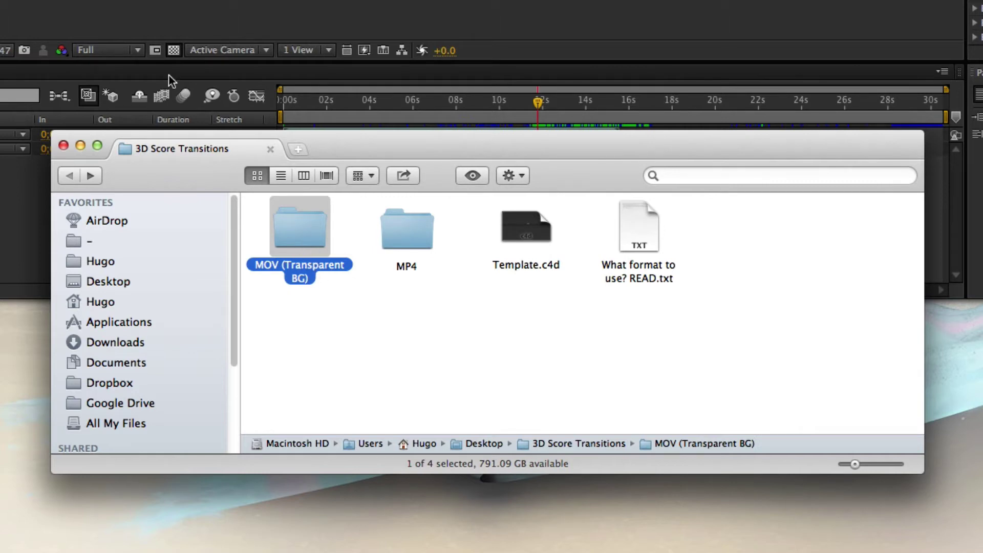
pyautogui.click(414, 251)
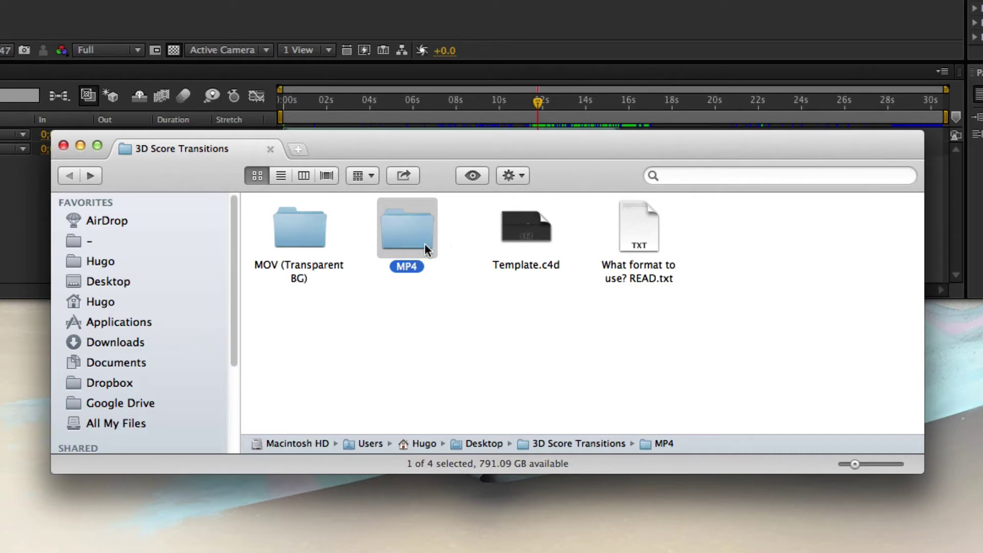
pyautogui.click(455, 269)
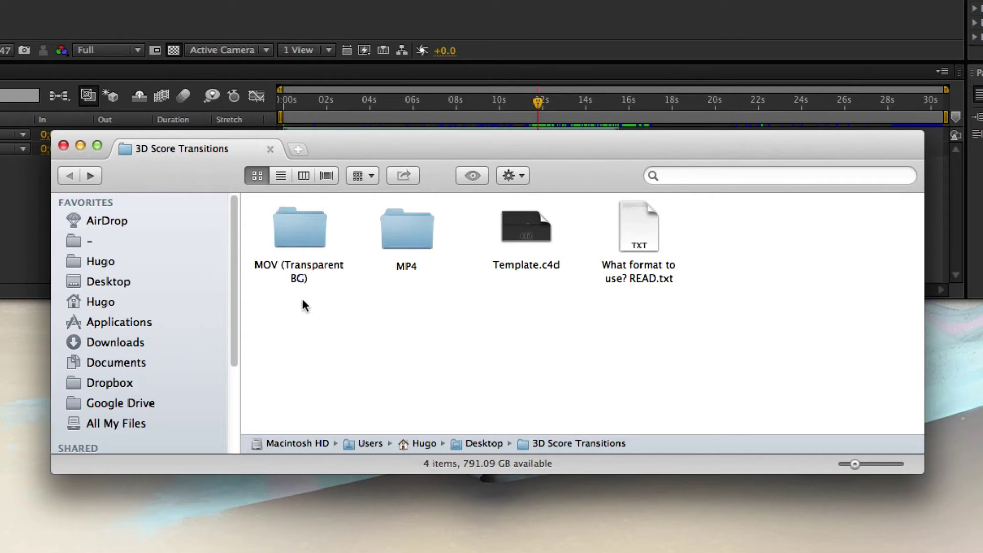
pyautogui.click(288, 244)
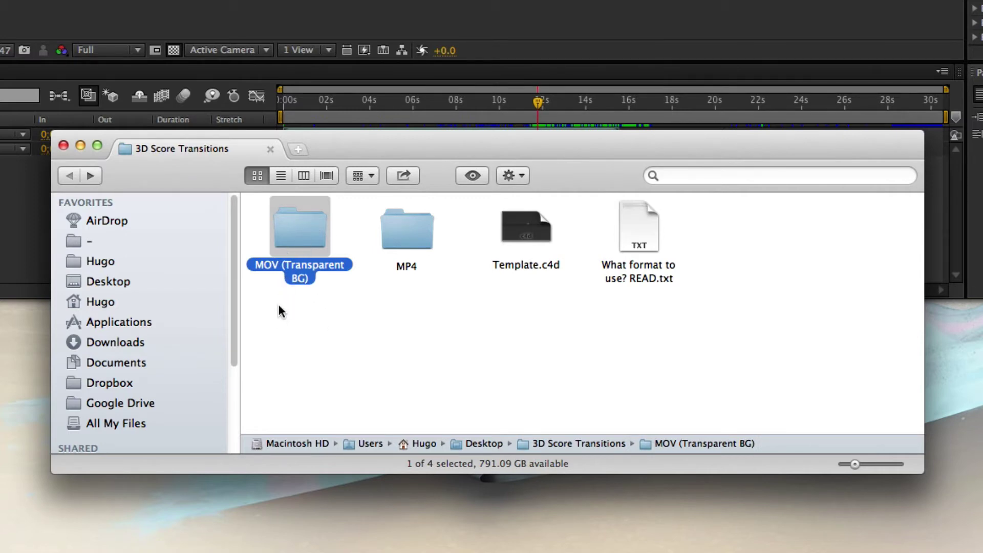
pyautogui.click(395, 241)
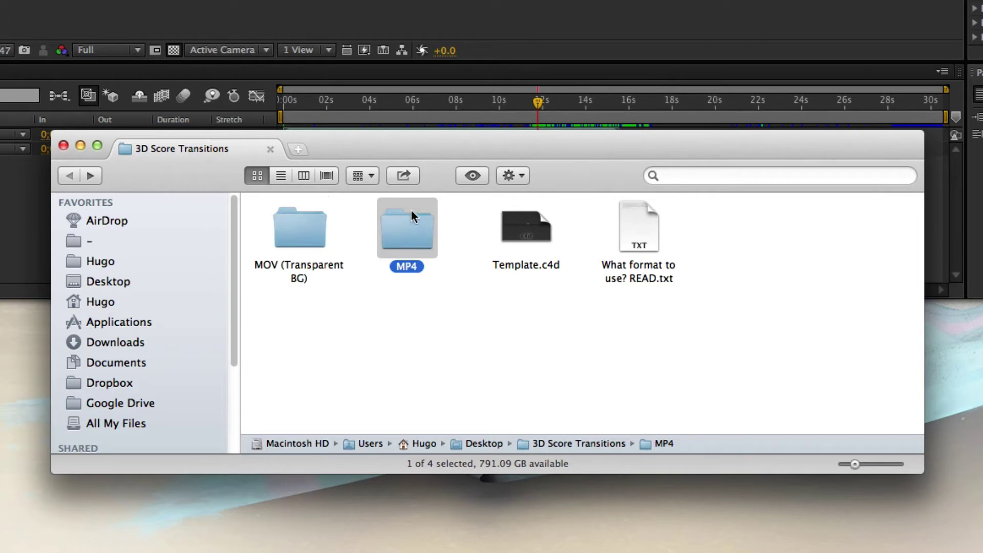
pyautogui.click(384, 316)
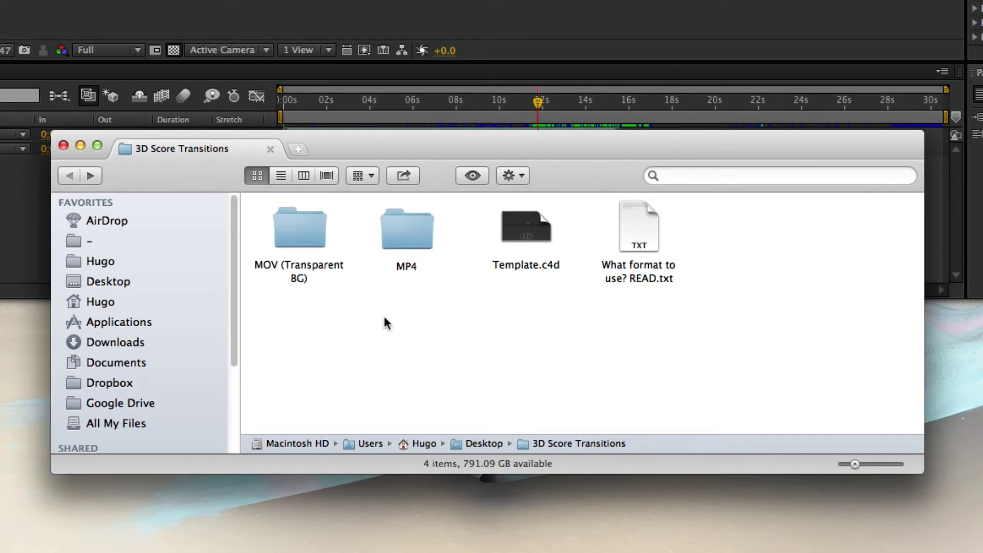
# Open the MOV (Transparent BG) folder and look over its score transition clips
pyautogui.click(295, 241)
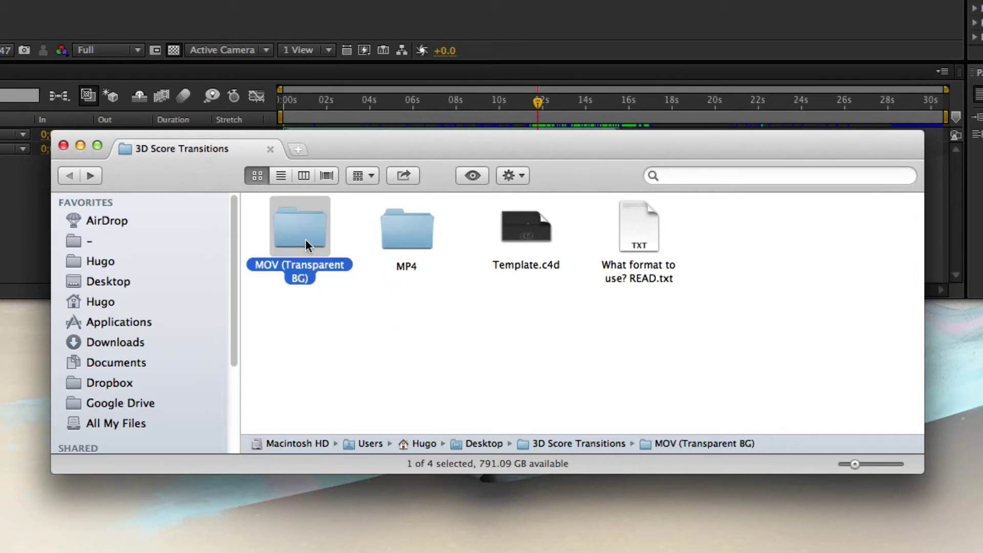
pyautogui.doubleClick(306, 233)
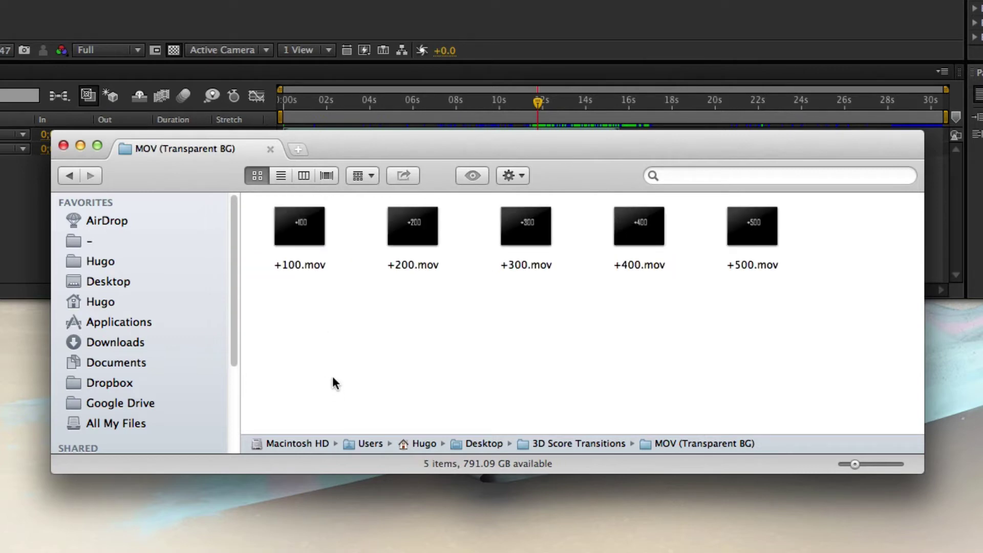
pyautogui.moveTo(333, 377); pyautogui.dragTo(789, 246)
pyautogui.click(667, 351)
# Switch to After Effects and shift the blackops5man.mp4 layer in Comp 2 slightly earlier, to an In point of 0;00;14;38
pyautogui.press('super+Tab')
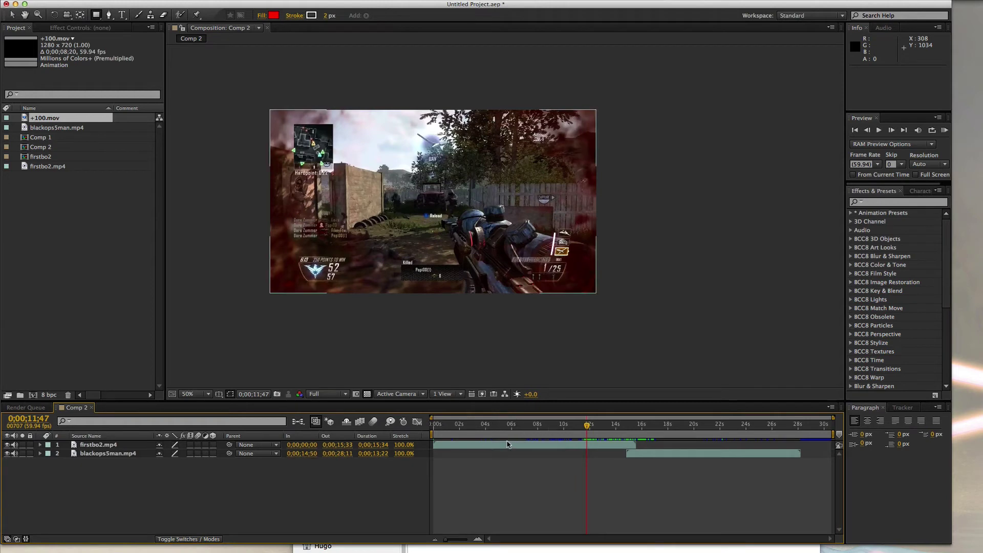
pyautogui.click(507, 445)
pyautogui.click(655, 453)
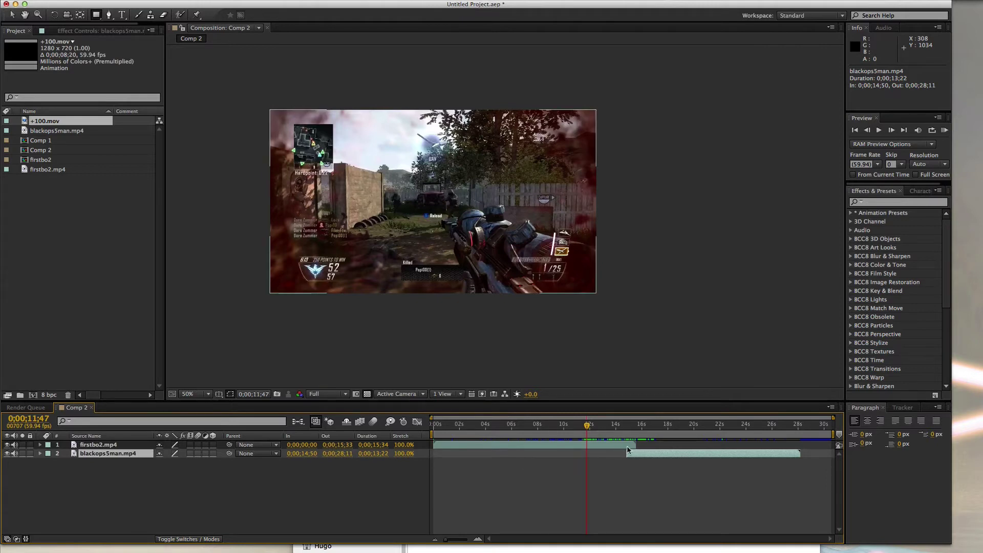
pyautogui.moveTo(629, 450); pyautogui.dragTo(626, 451)
pyautogui.click(607, 484)
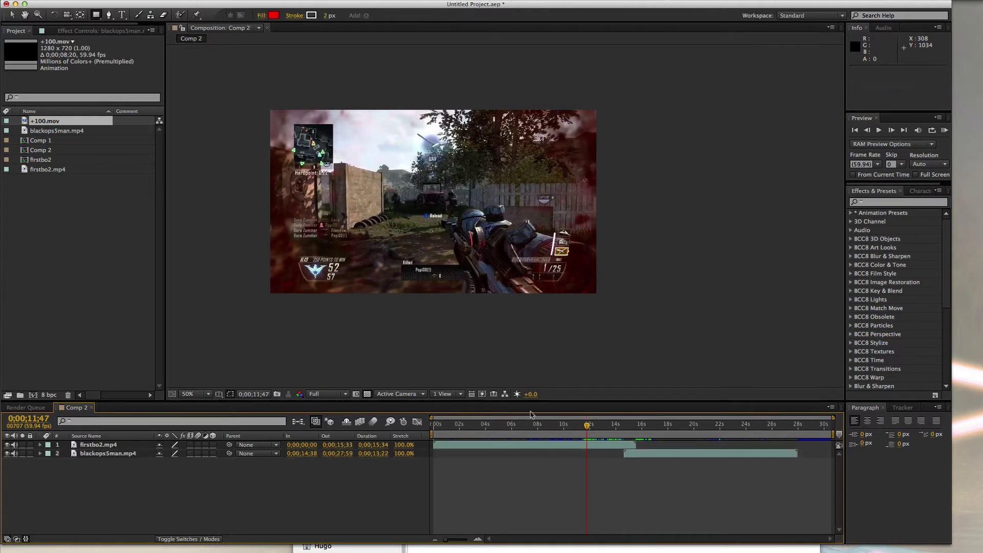
# Import +100.mov from the MOV (Transparent BG) folder and place it as Comp 2's top layer, starting at 0;00;13;00 where the game's +100 score shows
pyautogui.moveTo(588, 425); pyautogui.dragTo(600, 428)
pyautogui.scroll(2, 452, 246)
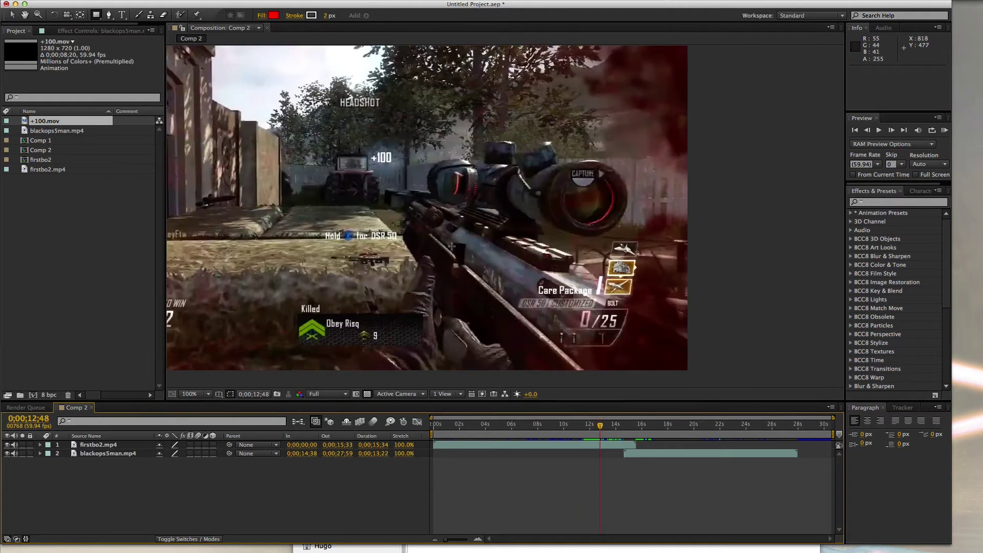
pyautogui.moveTo(452, 246); pyautogui.dragTo(541, 284)
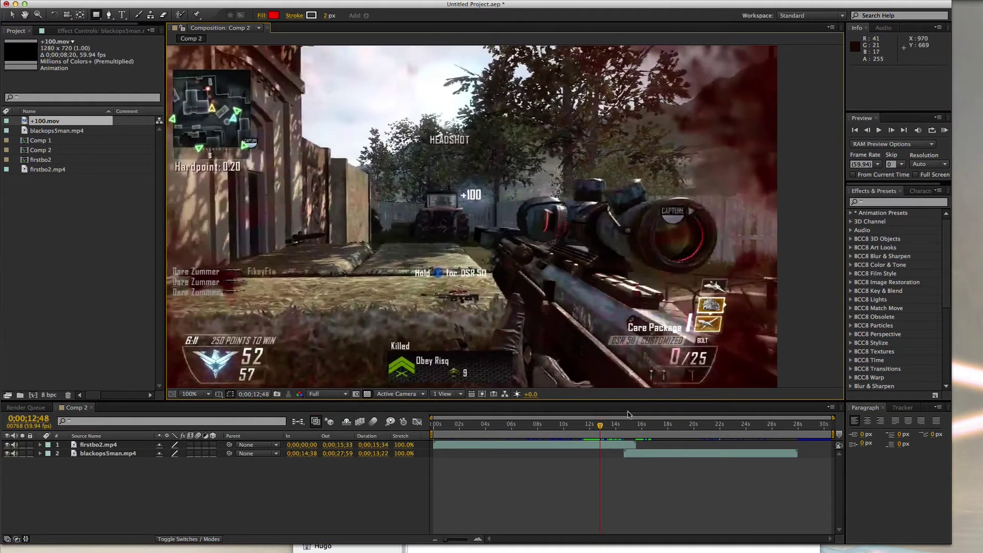
pyautogui.click(601, 426)
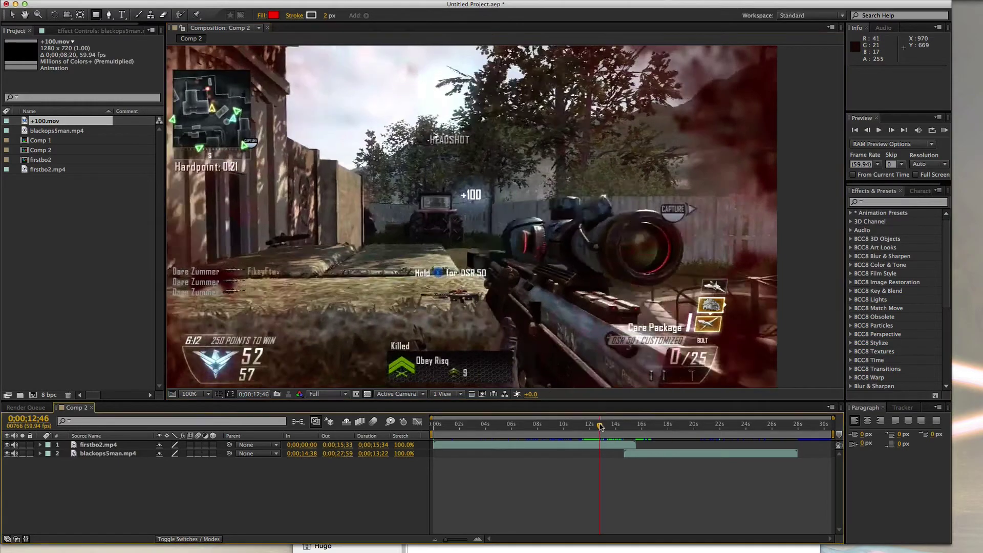
pyautogui.moveTo(600, 427); pyautogui.dragTo(605, 428)
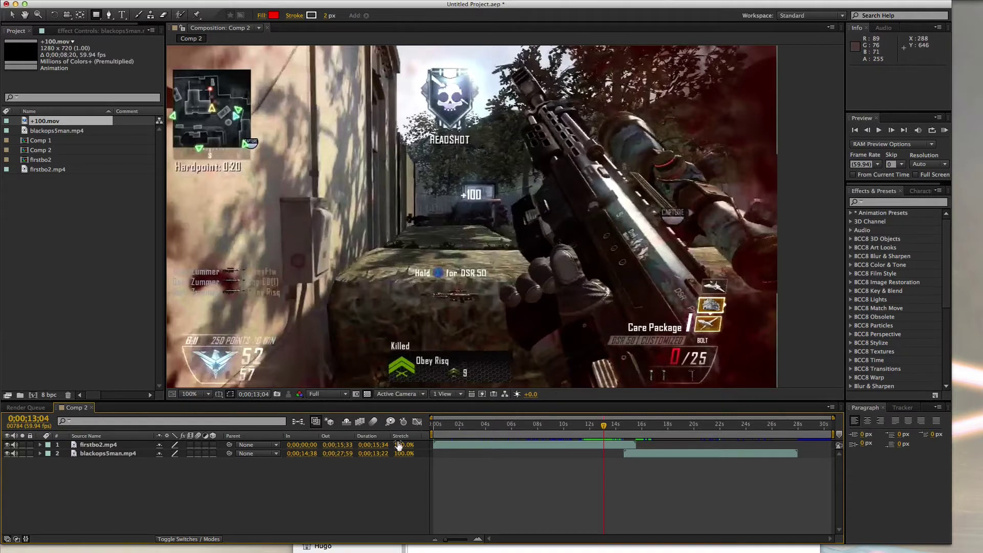
pyautogui.click(437, 547)
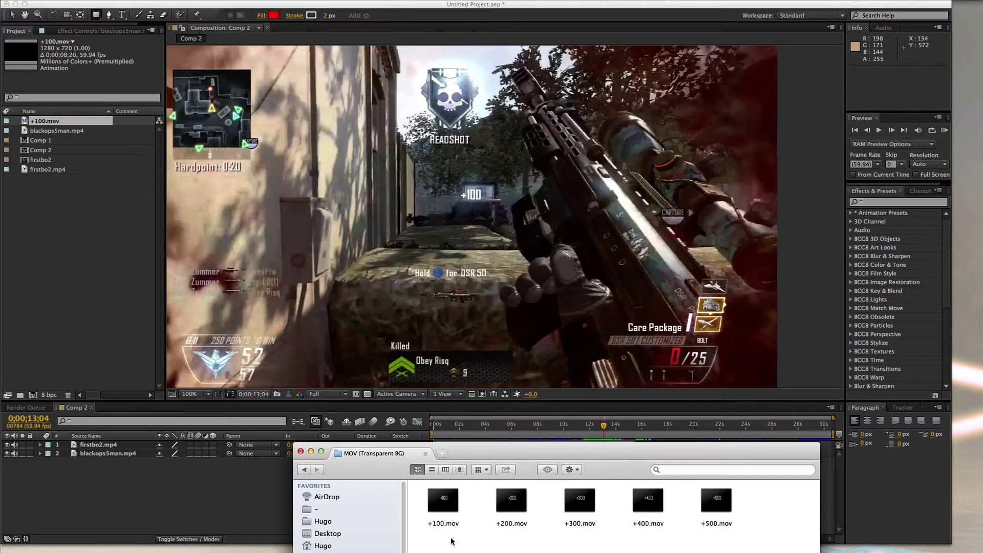
pyautogui.moveTo(442, 524); pyautogui.dragTo(81, 307)
pyautogui.moveTo(55, 221); pyautogui.dragTo(57, 226)
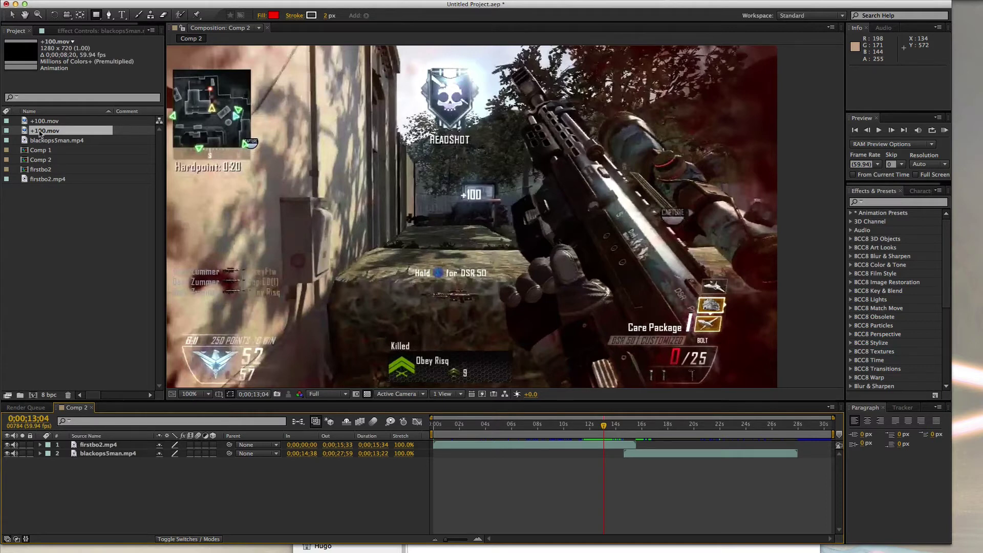
pyautogui.moveTo(37, 134); pyautogui.dragTo(621, 434)
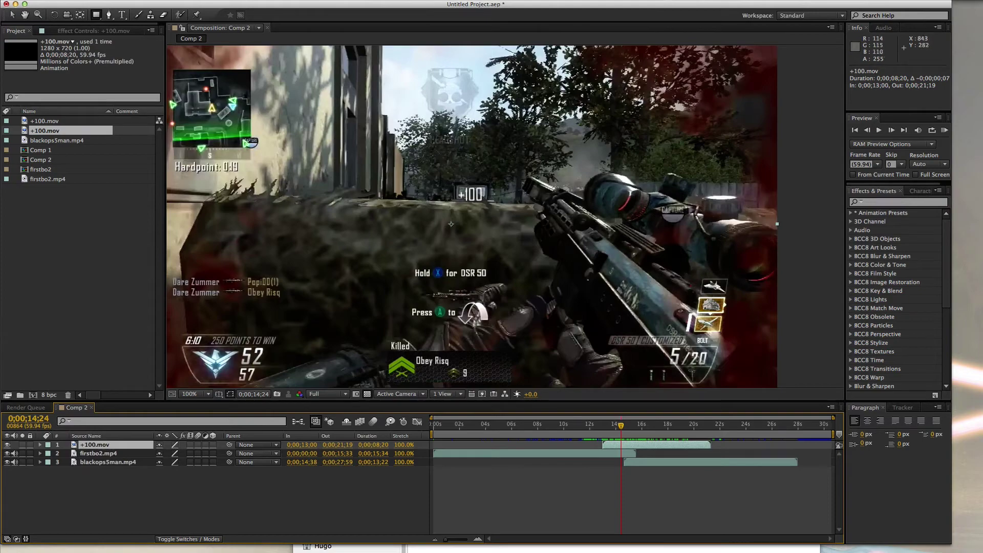
# Look through the +100.mov transition on the timeline, and hide and redisplay the In, Out, Duration and Stretch columns
pyautogui.moveTo(623, 429); pyautogui.dragTo(691, 431)
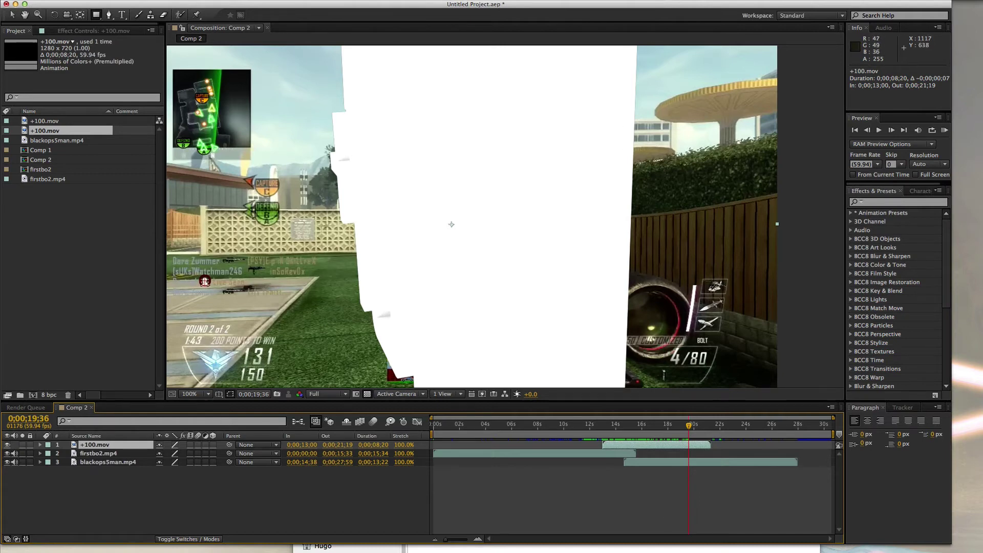
pyautogui.click(26, 540)
pyautogui.moveTo(538, 427); pyautogui.dragTo(568, 431)
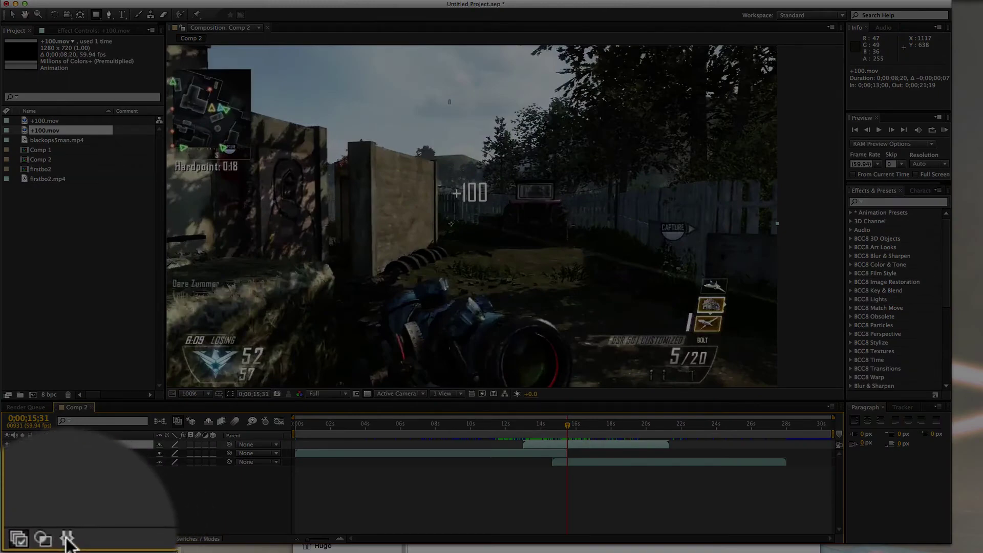
pyautogui.click(66, 539)
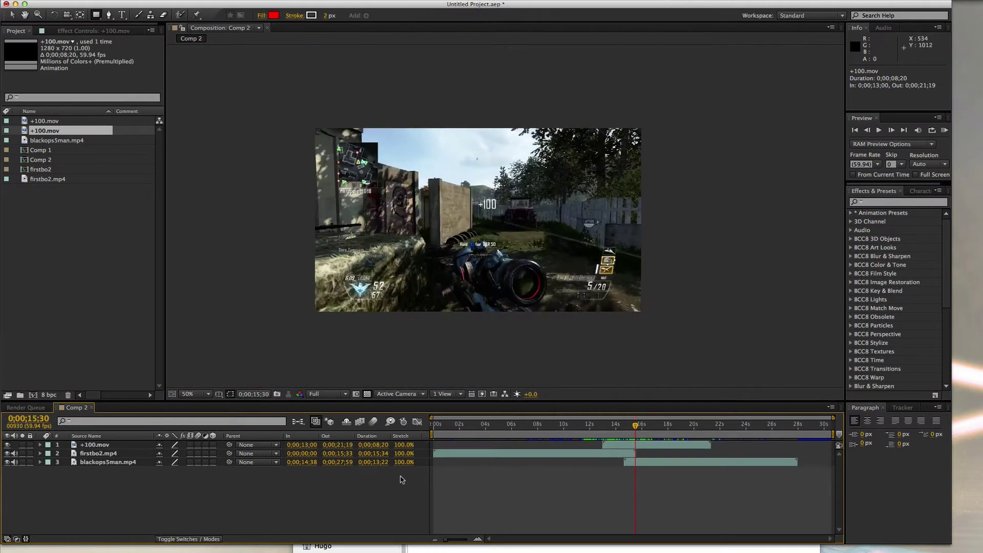
# Set the +100.mov layer's stretch to 35% and check how the white score sweeps across the end of firstbo2.mp4
pyautogui.moveTo(405, 448); pyautogui.dragTo(360, 469)
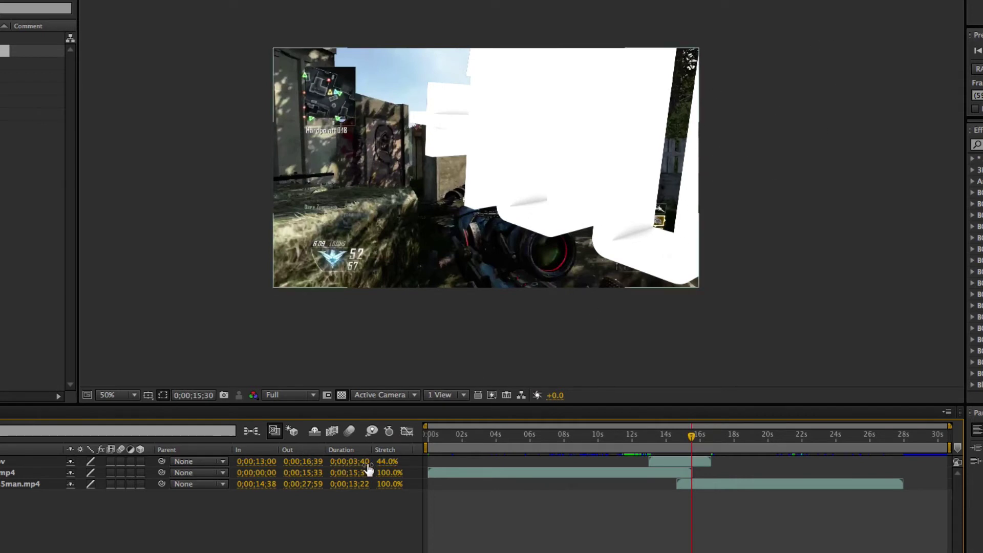
pyautogui.moveTo(379, 466); pyautogui.dragTo(376, 466)
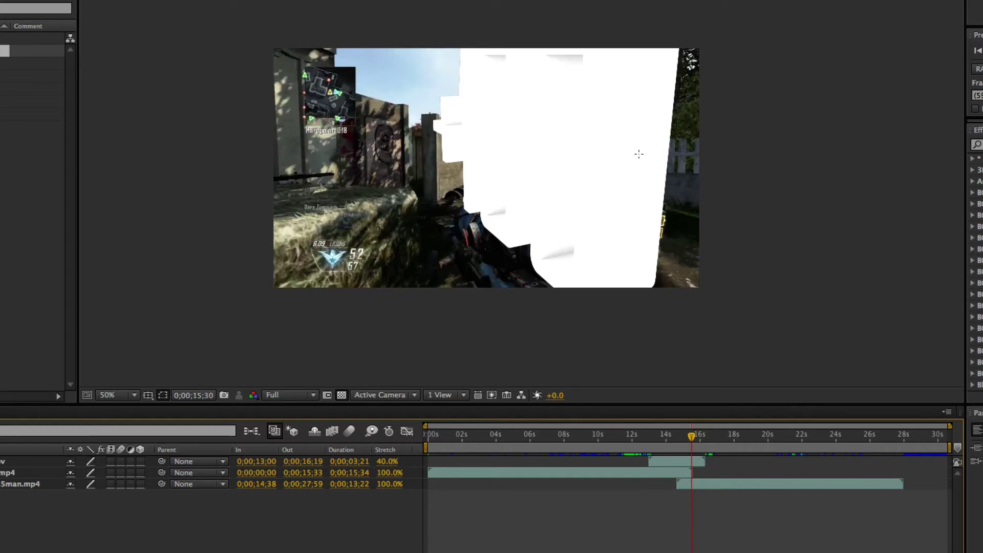
pyautogui.moveTo(391, 465); pyautogui.dragTo(384, 467)
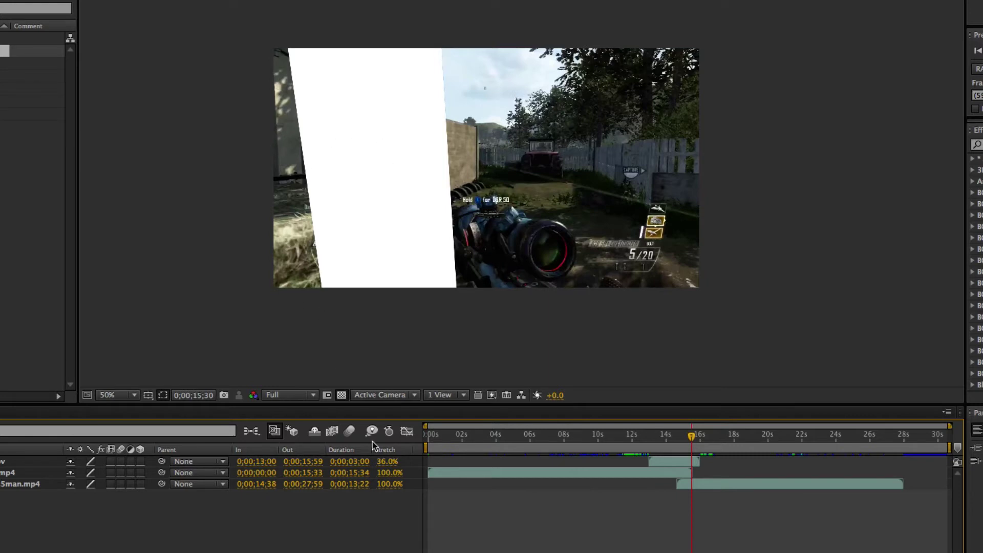
pyautogui.moveTo(379, 466); pyautogui.dragTo(379, 466)
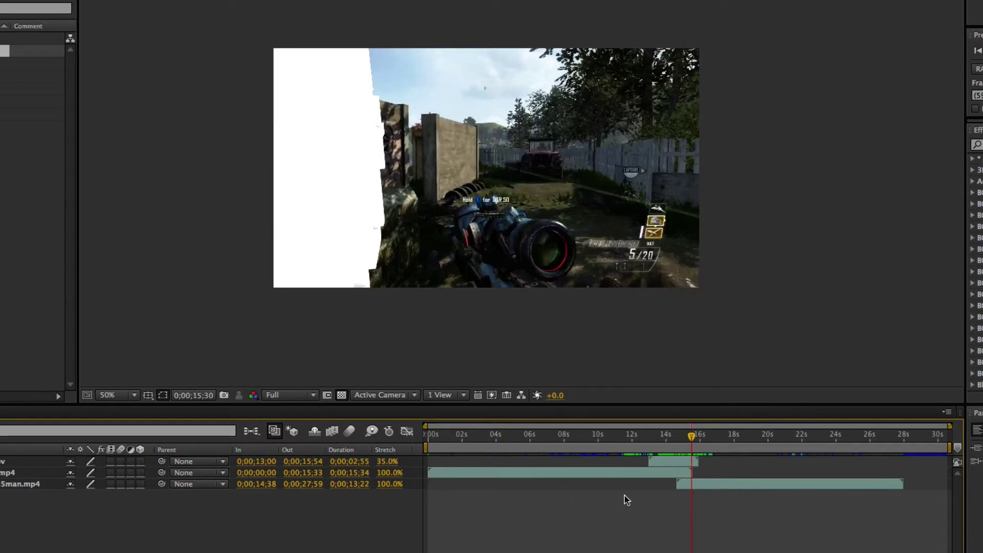
pyautogui.moveTo(691, 436); pyautogui.dragTo(688, 435)
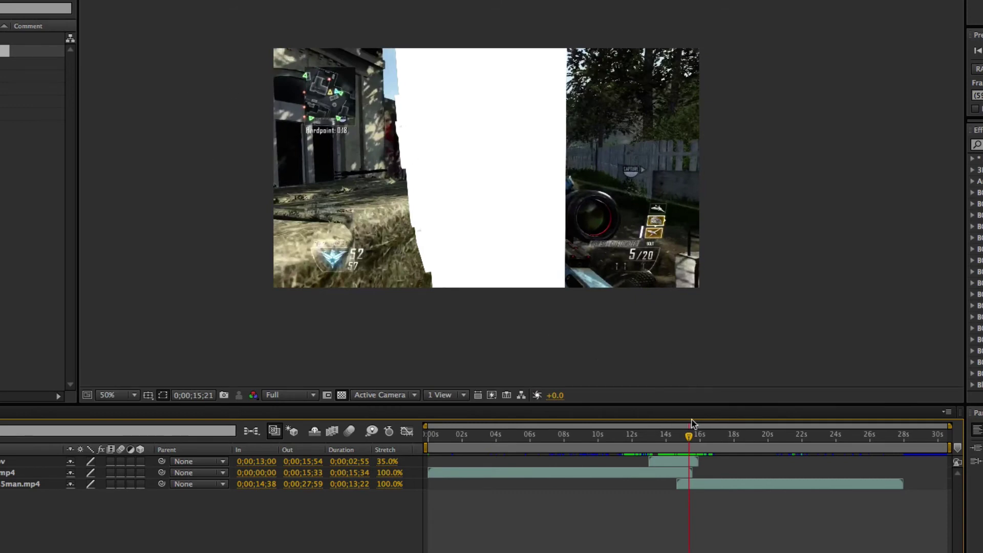
pyautogui.moveTo(691, 440); pyautogui.dragTo(694, 441)
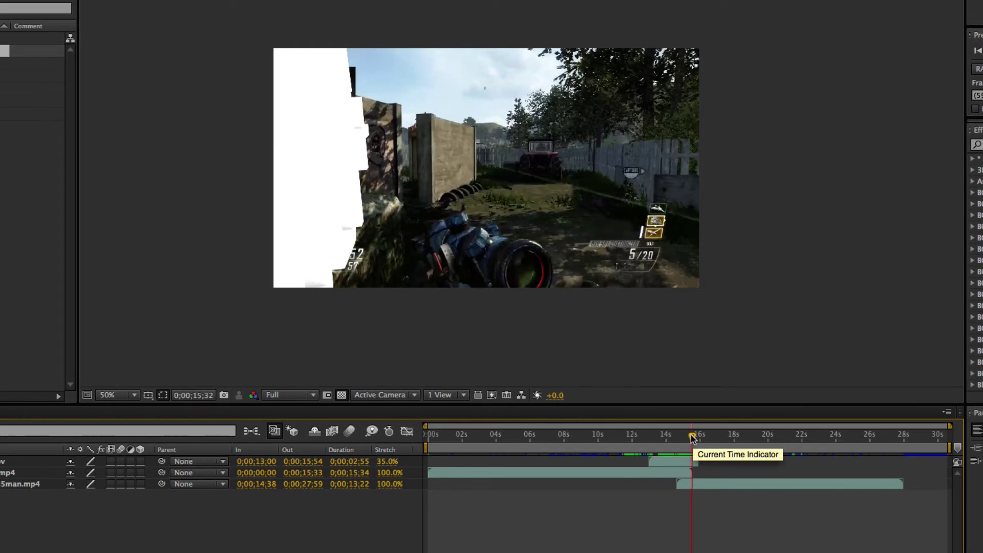
pyautogui.moveTo(693, 439); pyautogui.dragTo(689, 440)
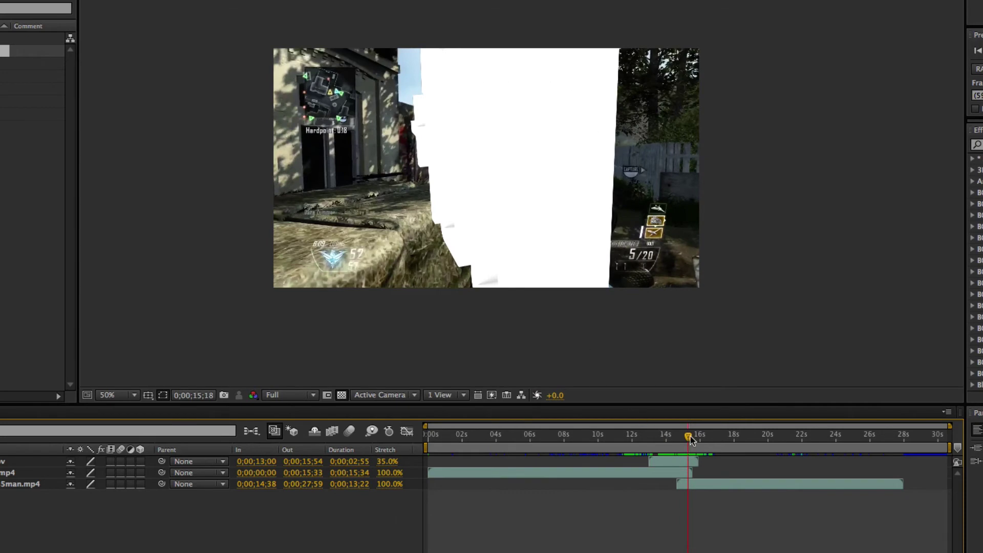
pyautogui.moveTo(691, 436)
pyautogui.mouseDown()
pyautogui.moveTo(681, 438)
pyautogui.moveTo(693, 442)
pyautogui.mouseUp()
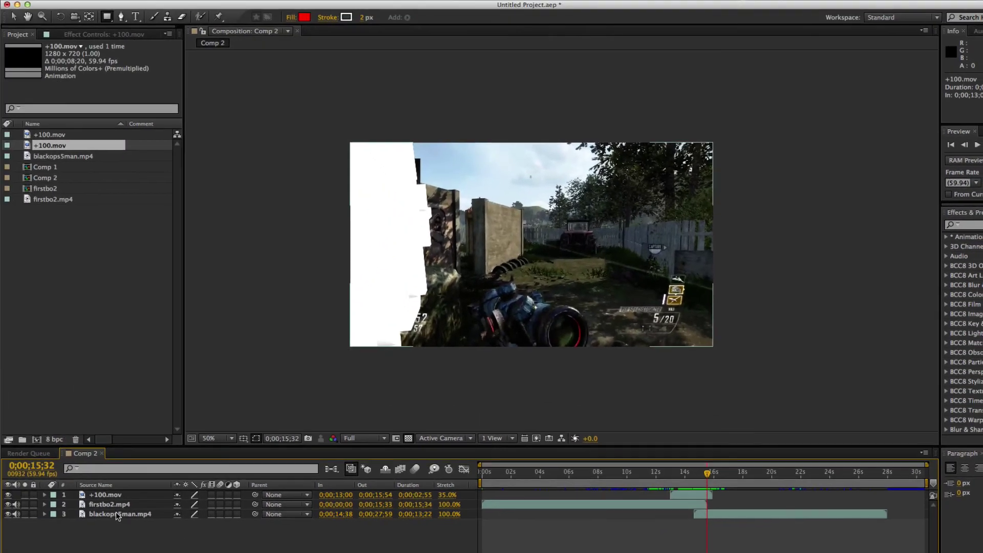
# Draw a rectangular mask on the firstbo2.mp4 layer, slightly larger than the whole frame, and select the mask
pyautogui.click(112, 506)
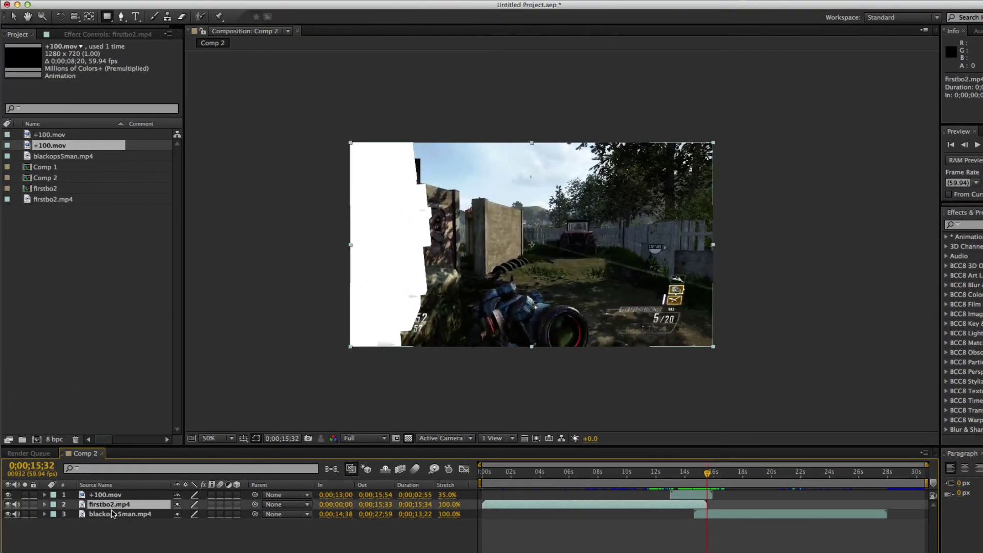
pyautogui.click(107, 17)
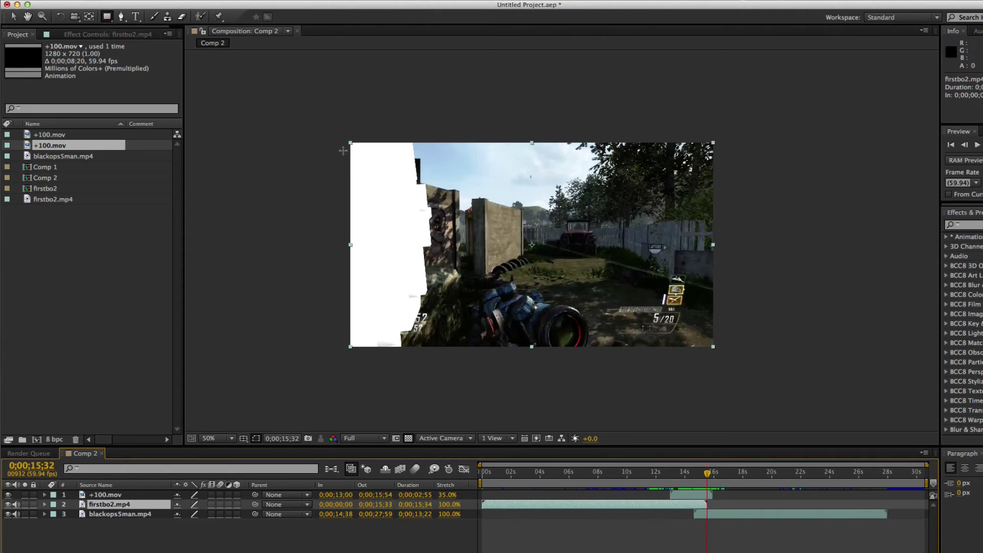
pyautogui.moveTo(331, 128); pyautogui.dragTo(745, 372)
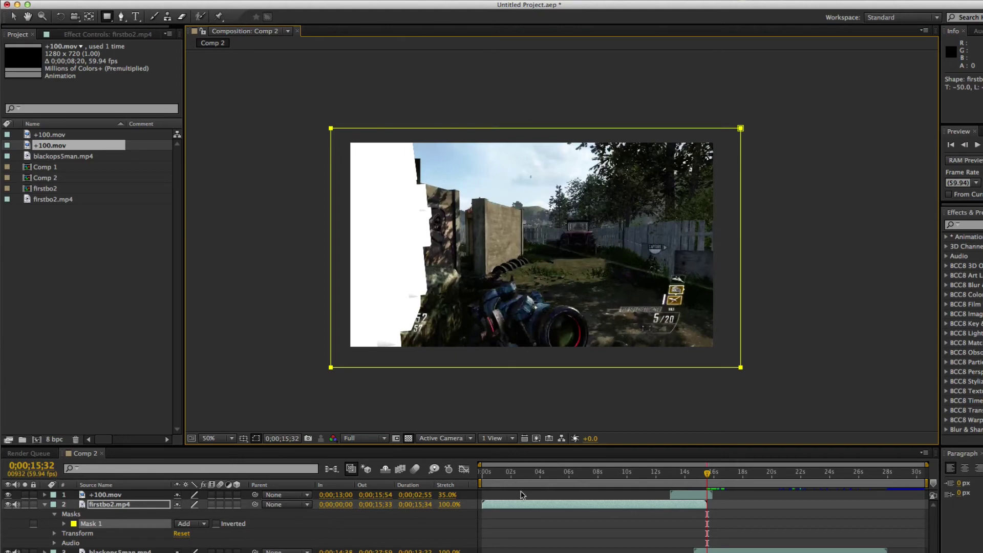
pyautogui.press('pageup')
pyautogui.press('pageup')
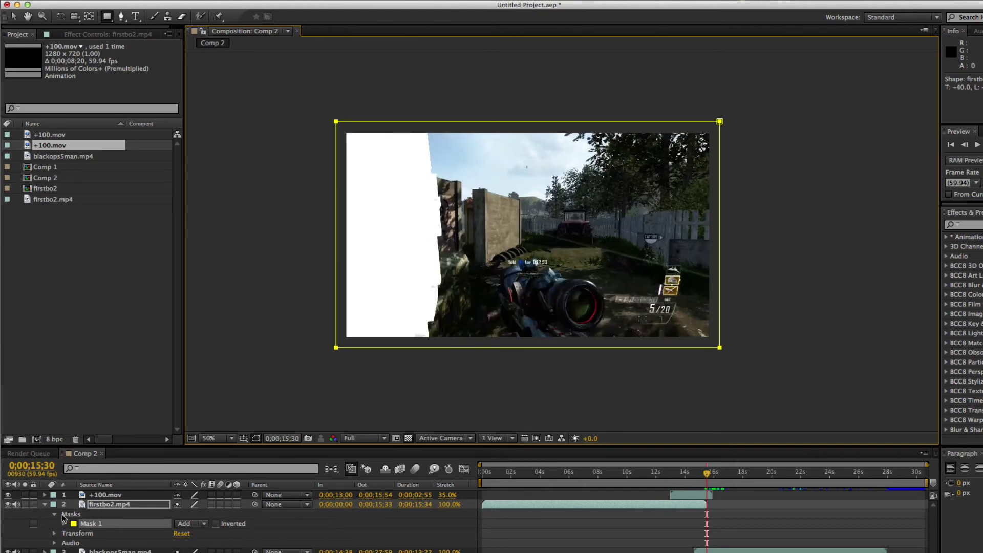
pyautogui.press('Return')
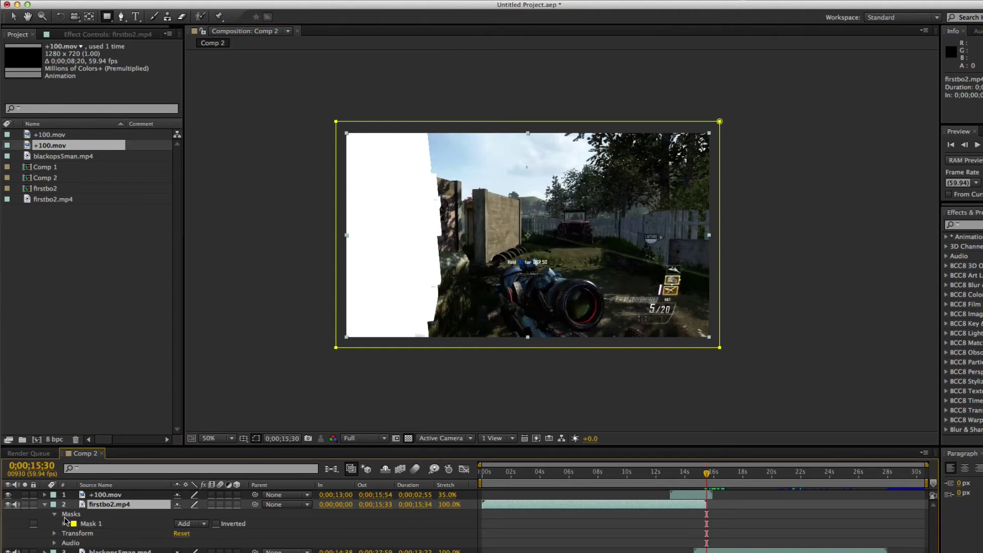
pyautogui.click(86, 524)
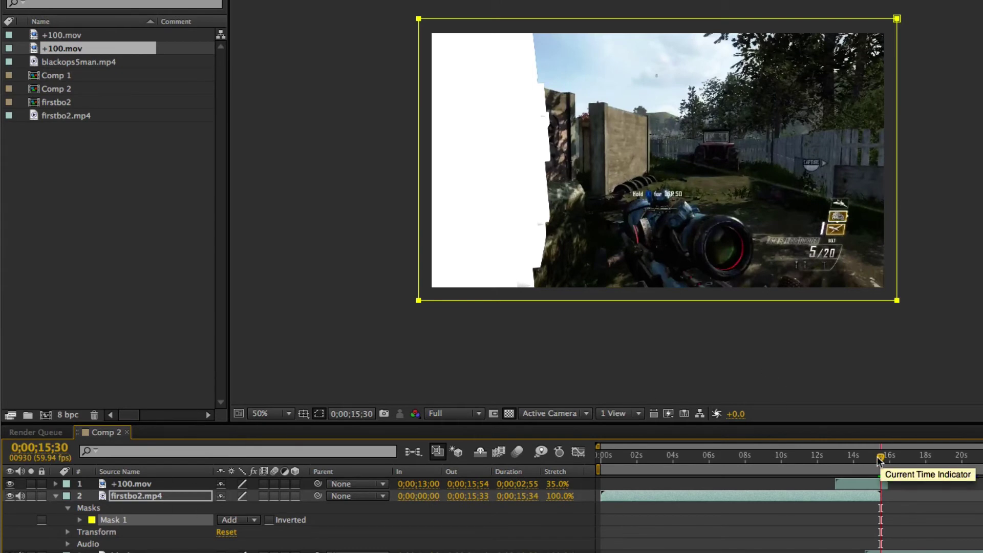
# Set a Mask Path keyframe for Mask 1 at 0;00;15;04, where the white score reaches the frame's right edge
pyautogui.moveTo(880, 460); pyautogui.dragTo(874, 455)
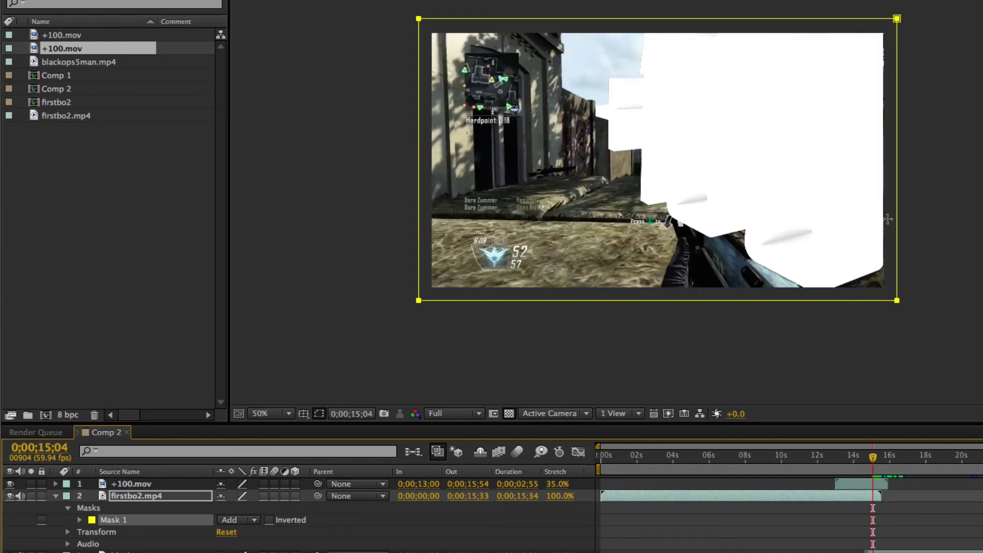
pyautogui.scroll(3, 865, 261)
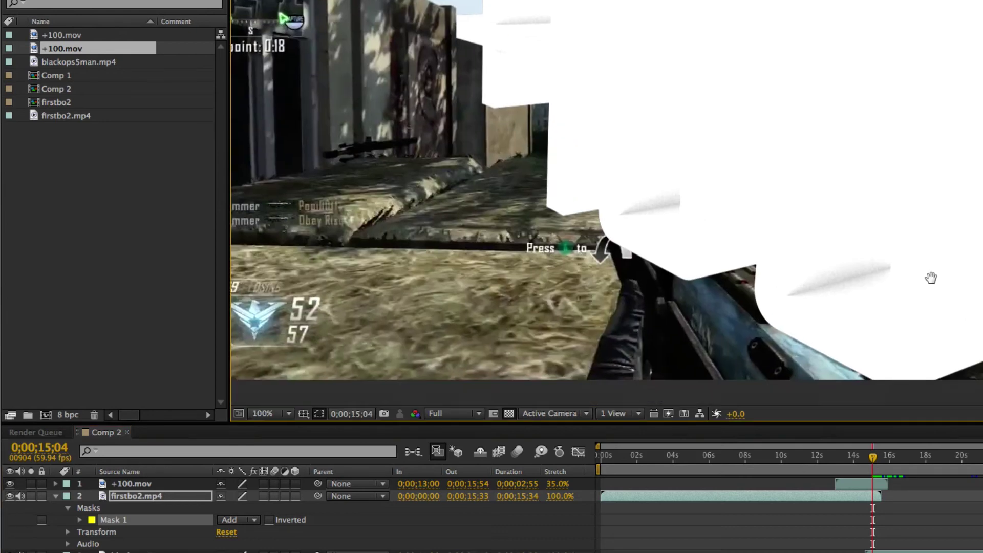
pyautogui.scroll(-2, 816, 265)
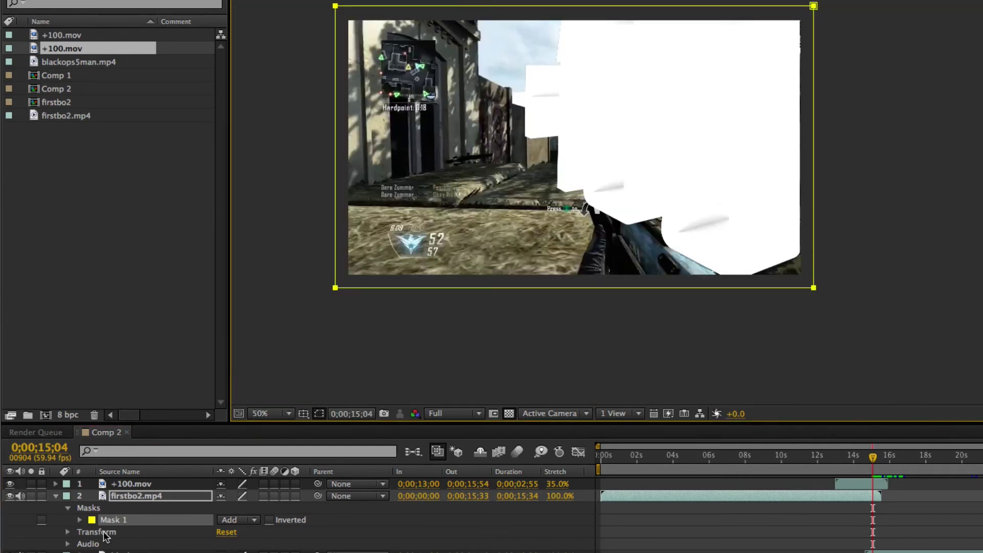
pyautogui.click(81, 521)
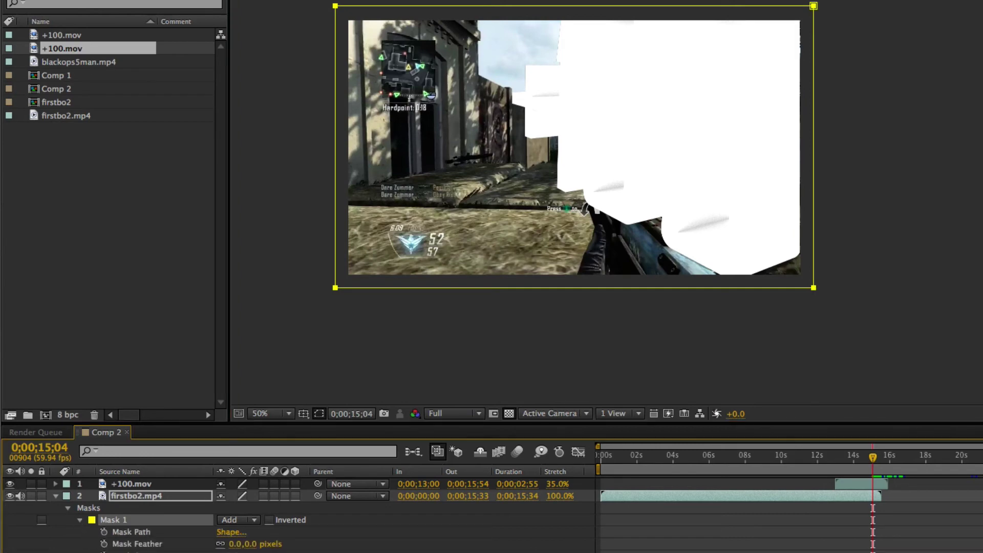
pyautogui.click(102, 533)
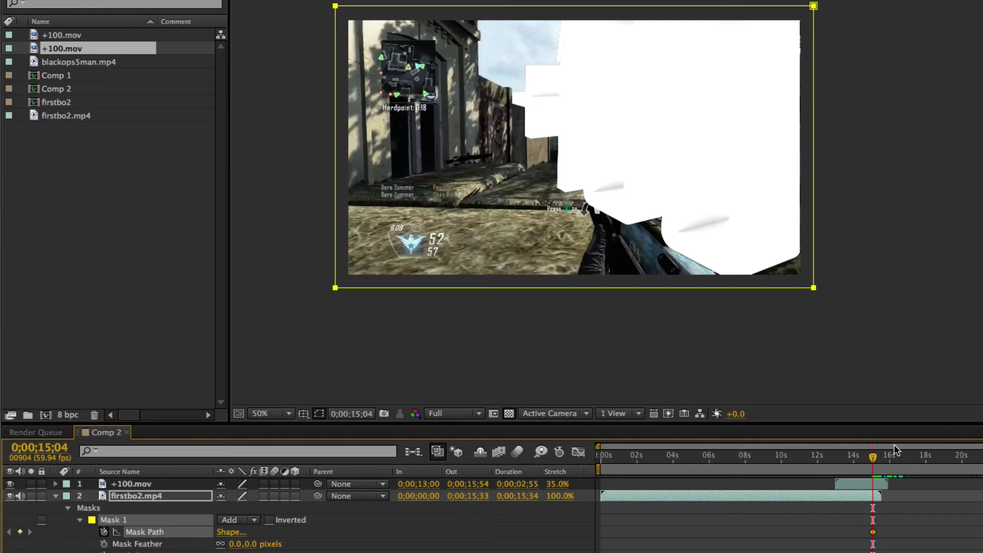
# At 0;00;15;28, shift Mask 1 left until its right edge is hidden behind the white score, and collapse the layer's properties
pyautogui.moveTo(874, 459); pyautogui.dragTo(882, 460)
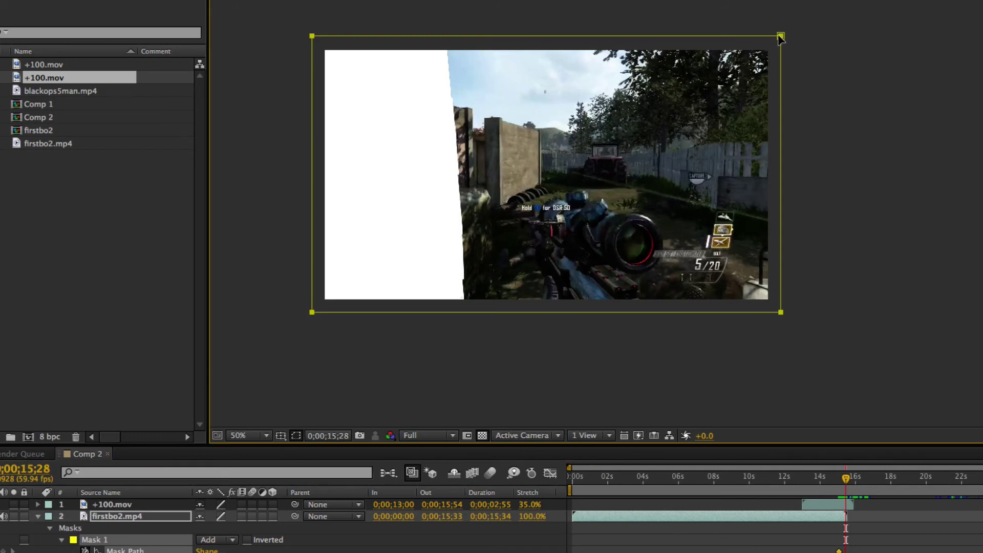
pyautogui.moveTo(780, 36); pyautogui.dragTo(388, 37)
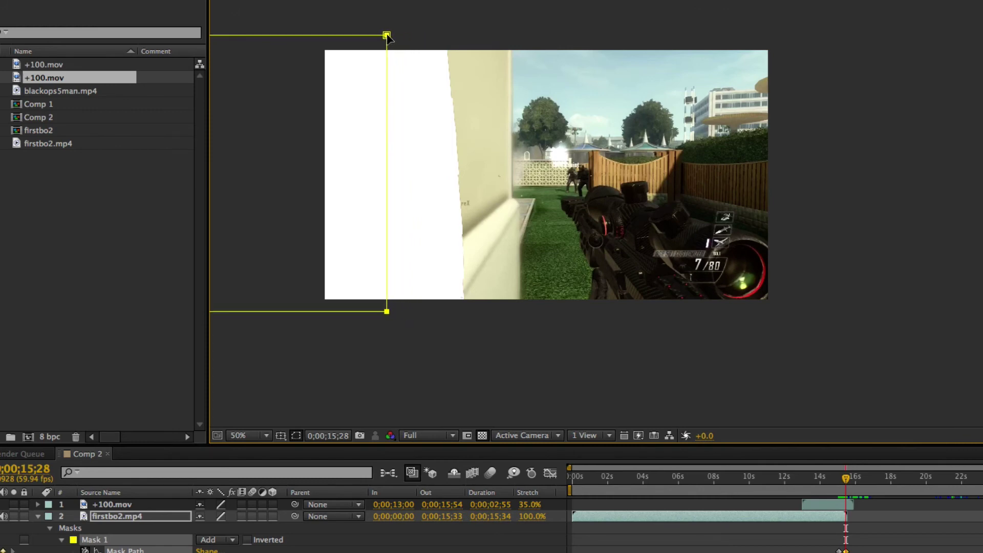
pyautogui.click(37, 516)
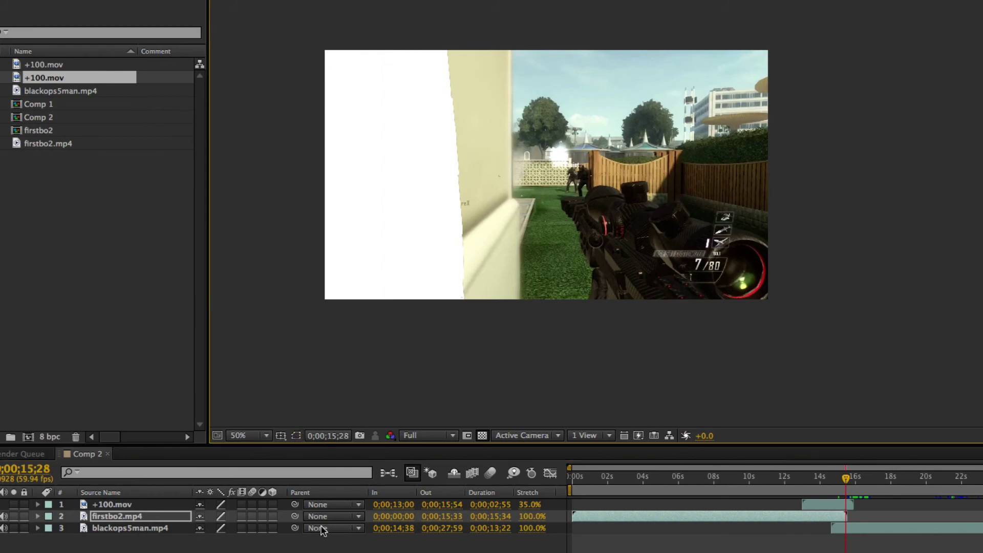
pyautogui.click(732, 547)
# Preview the masked score transition from 0;00;13;54 in an enlarged composition view
pyautogui.moveTo(845, 479); pyautogui.dragTo(818, 479)
pyautogui.press('.')
pyautogui.press('.')
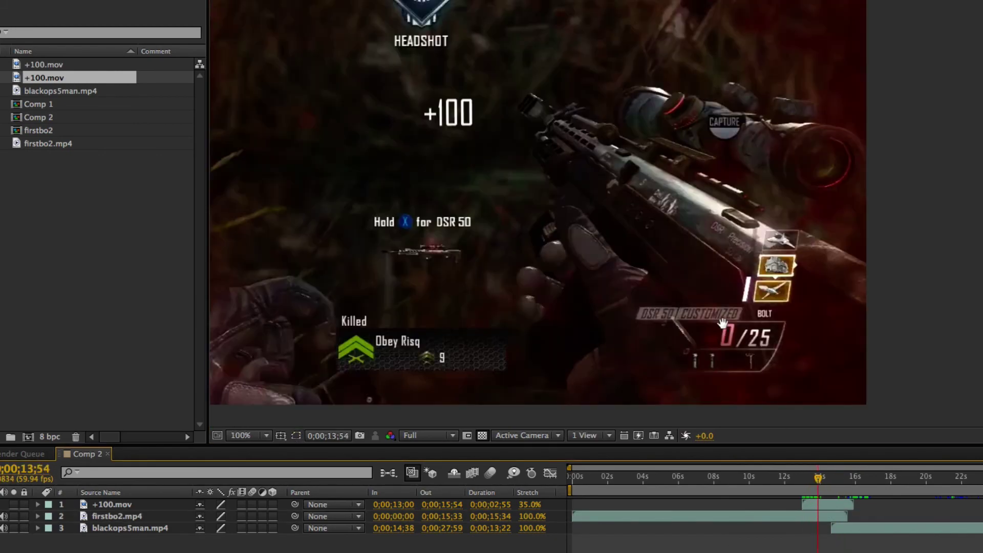
pyautogui.moveTo(723, 324); pyautogui.dragTo(910, 355)
pyautogui.press('`')
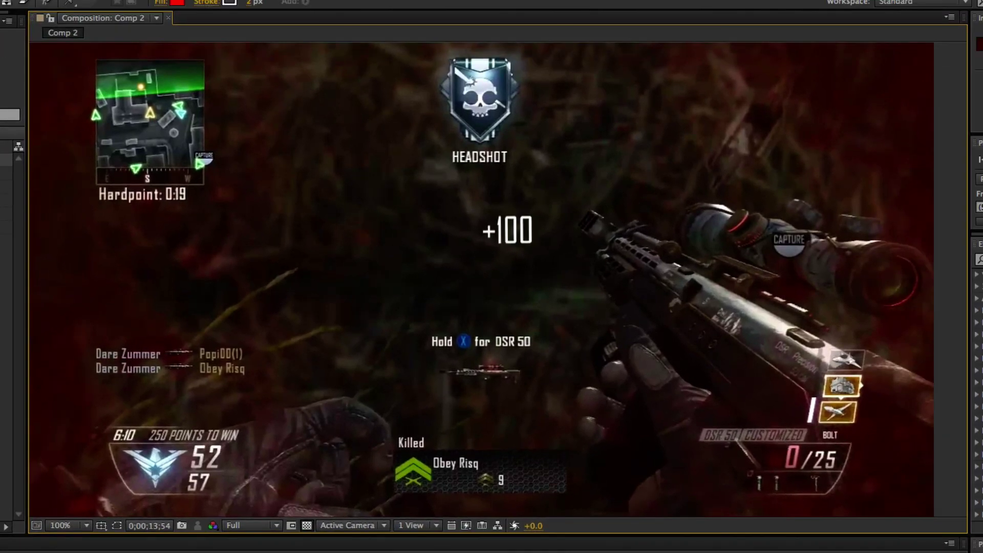
pyautogui.press('space')
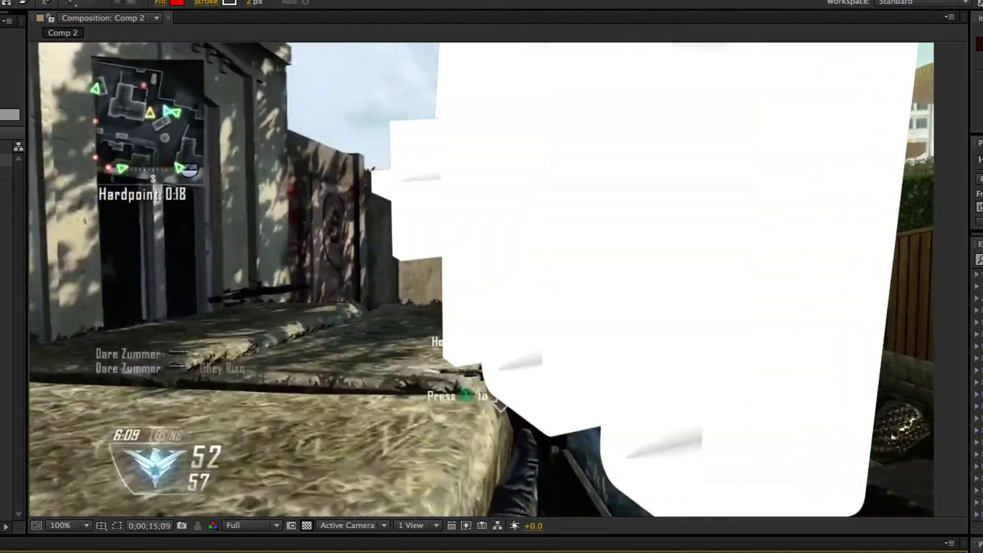
pyautogui.scroll(-2, 617, 383)
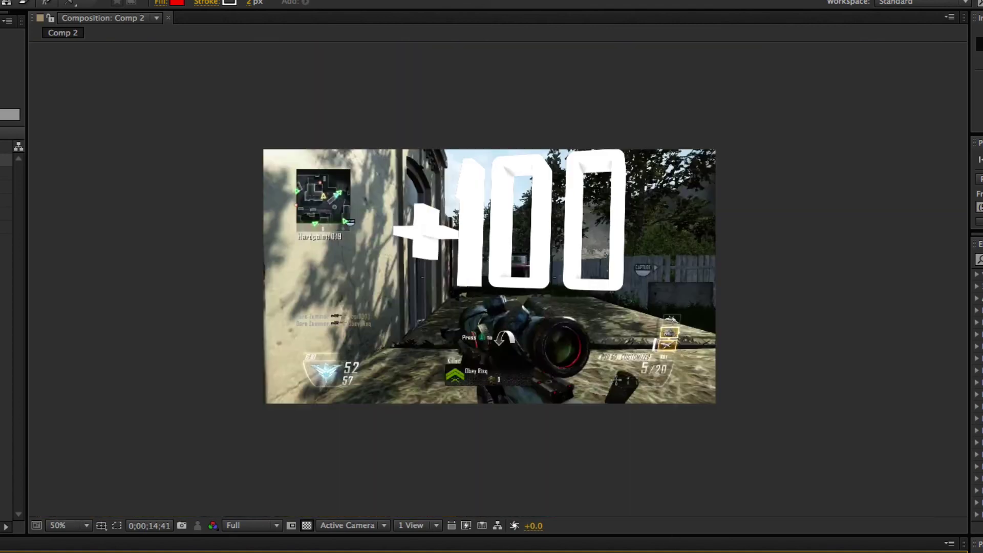